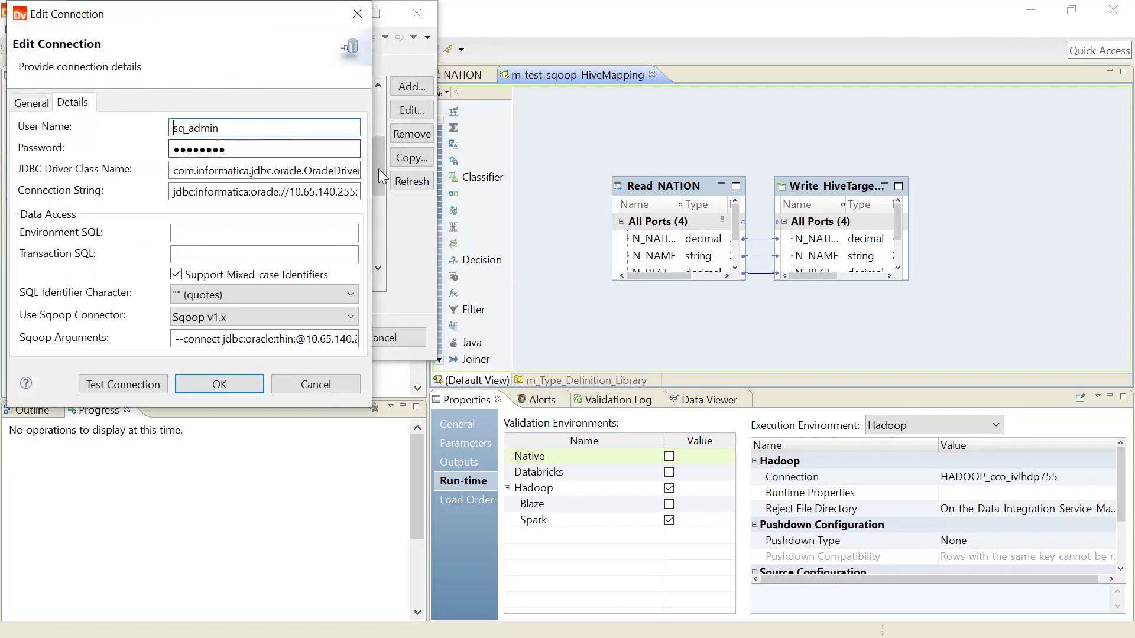
Step: Review the Oracle connection's full connection string, Sqoop connector and Sqoop arguments, and close the connection settings
left_click_drag(372, 166, 575, 167)
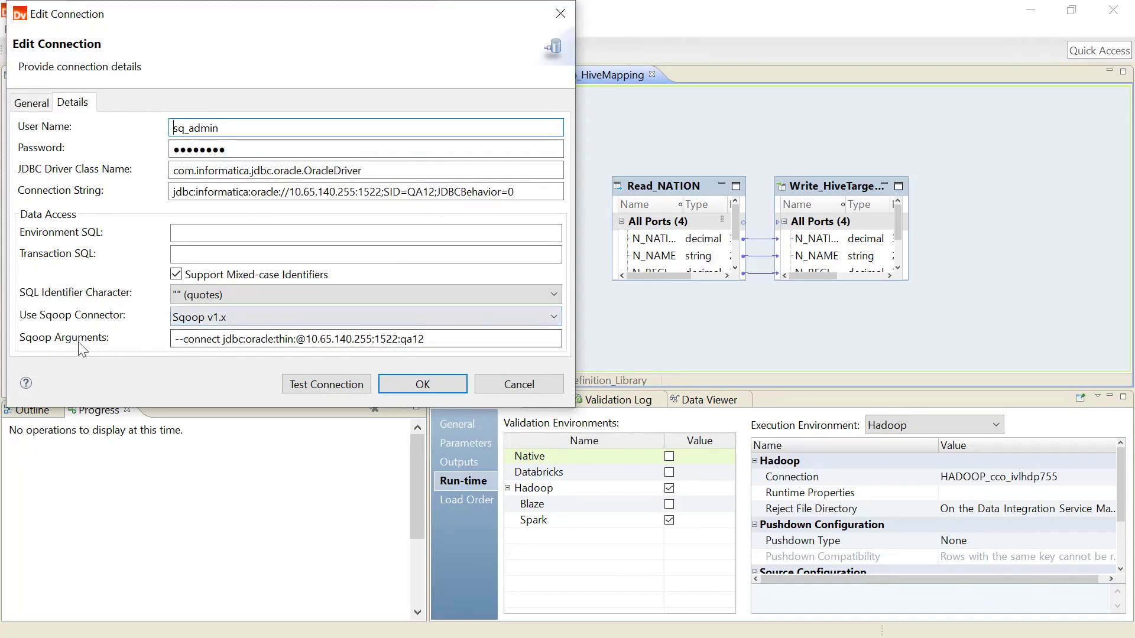
left_click(407, 379)
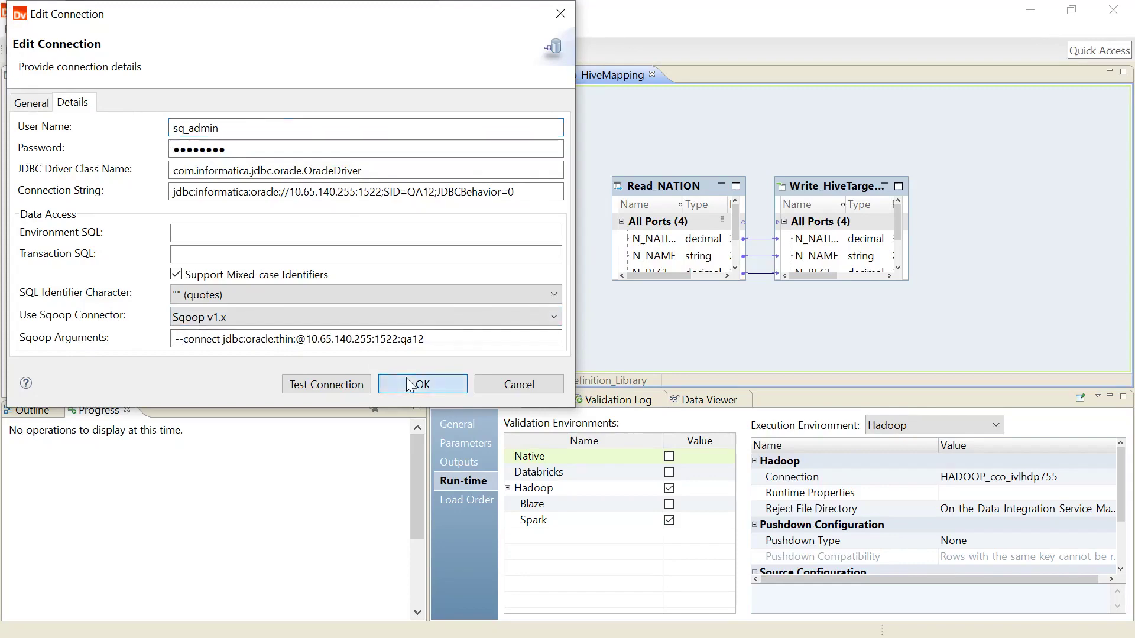
left_click(417, 13)
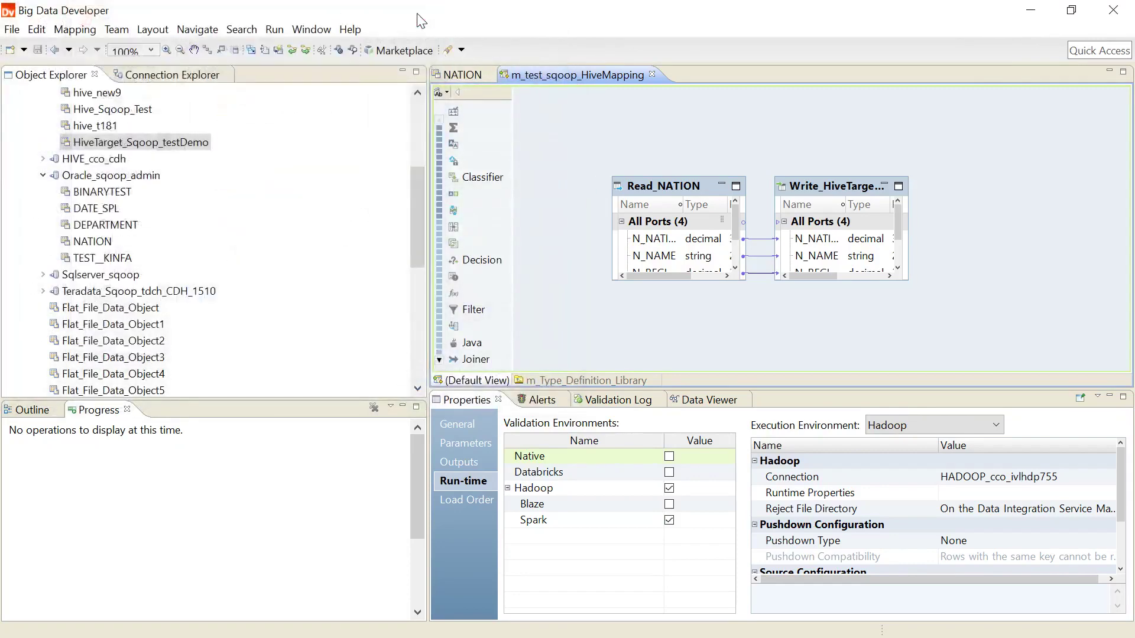
scroll(127, 153, "up", 2)
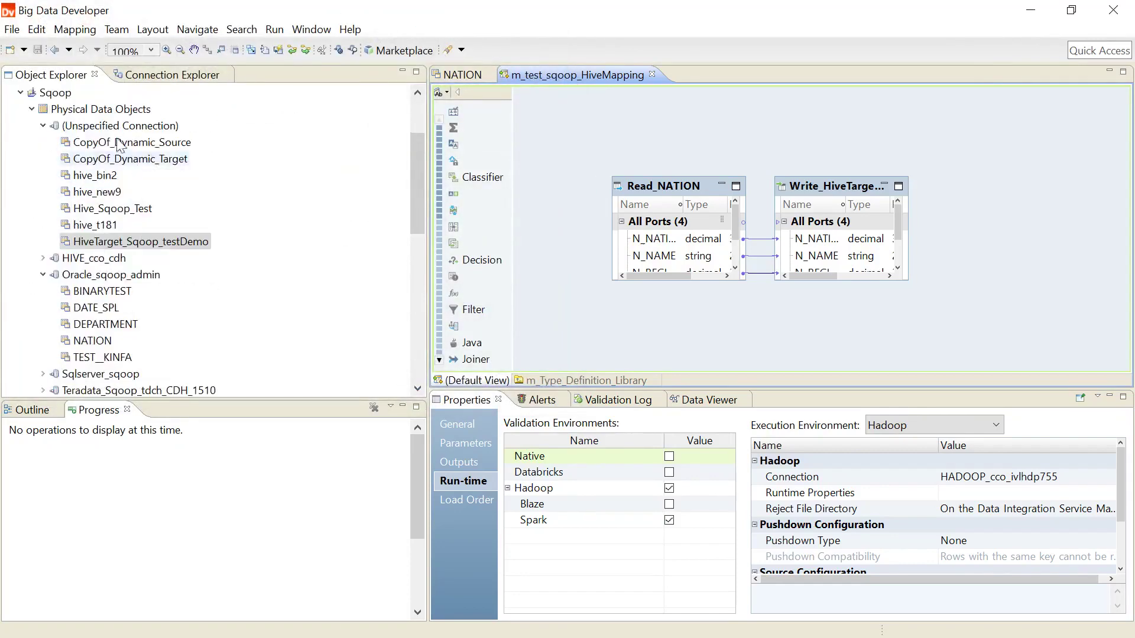
right_click(106, 111)
mouse_move(128, 129)
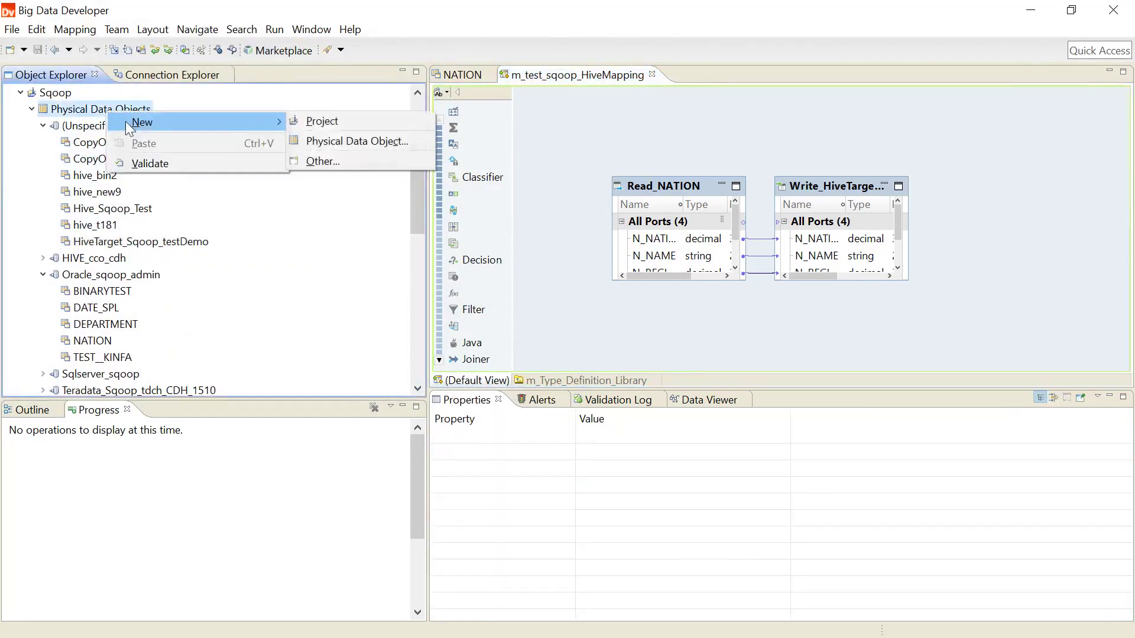
left_click(341, 138)
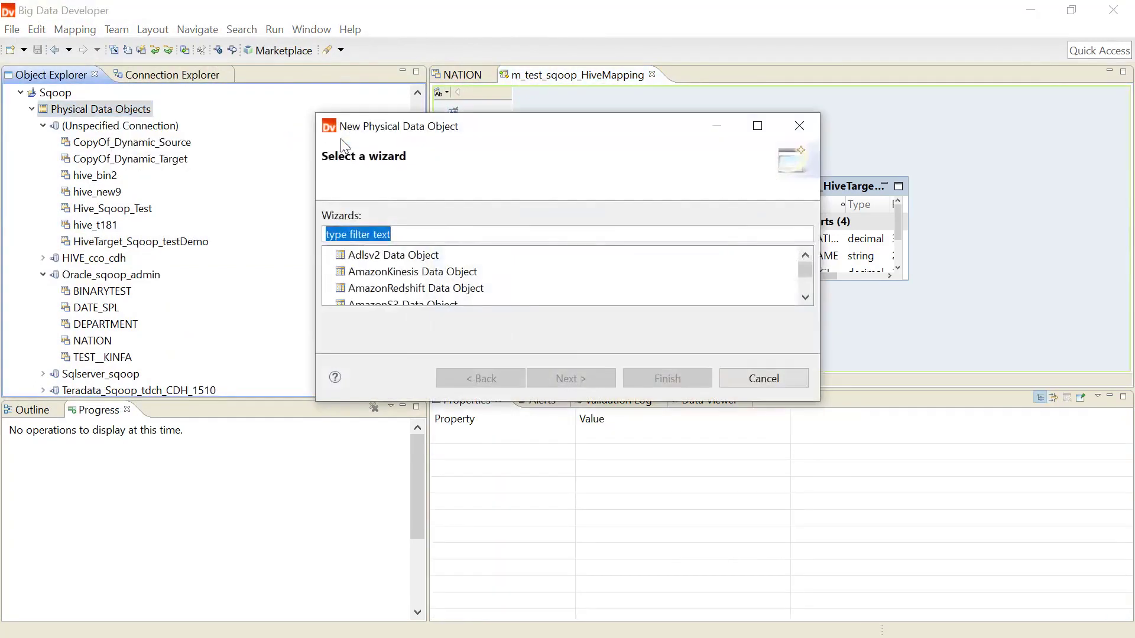
type("RE")
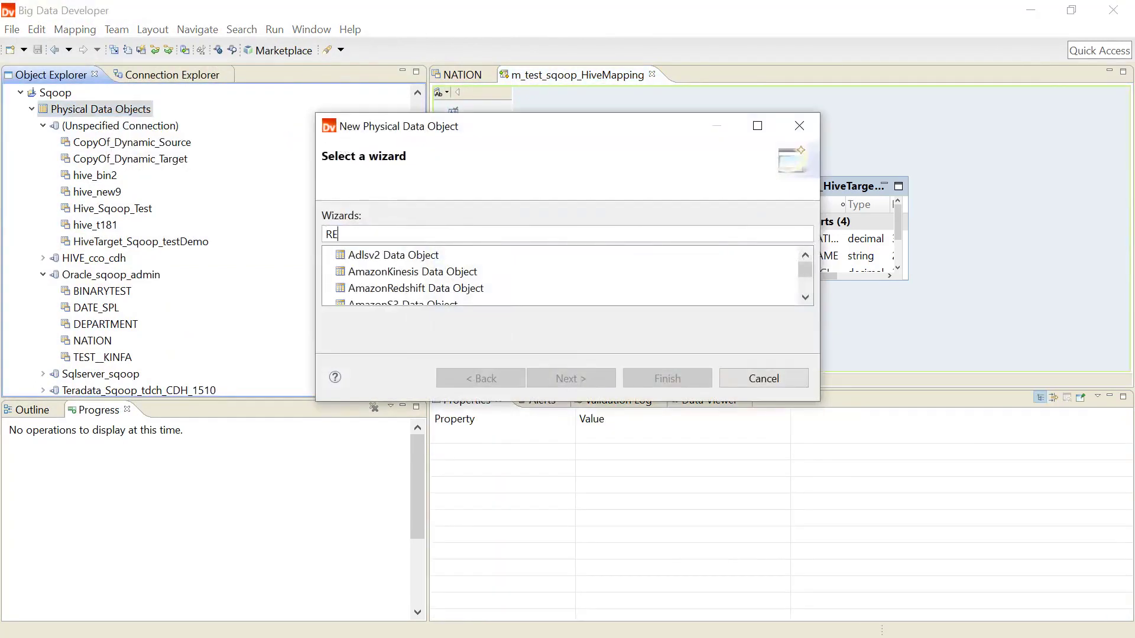
double_click(406, 271)
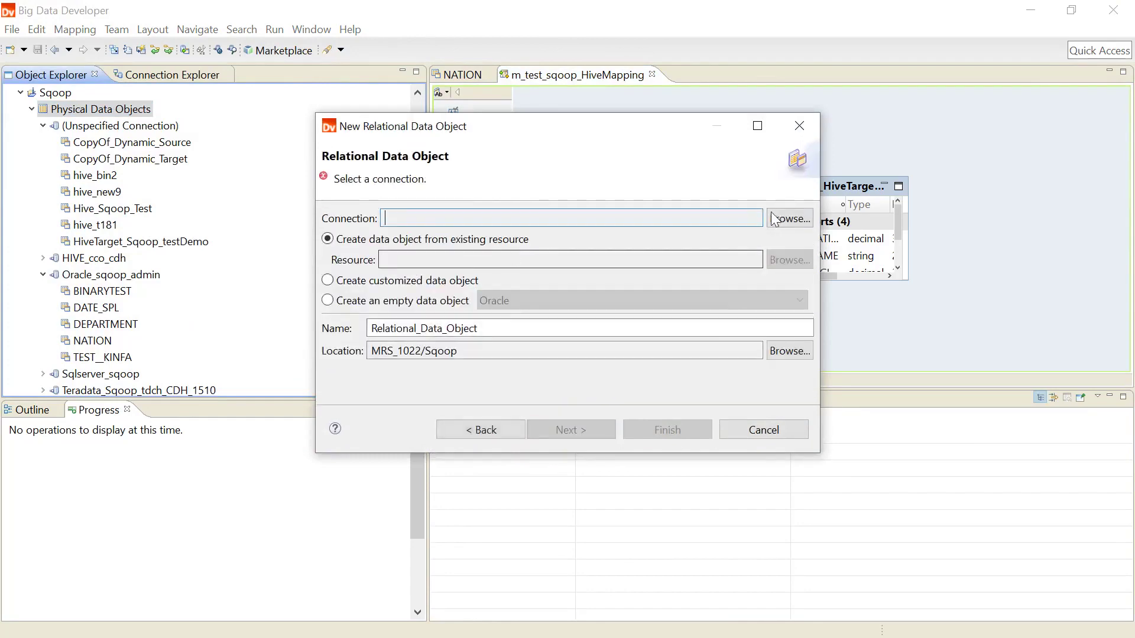
left_click(779, 219)
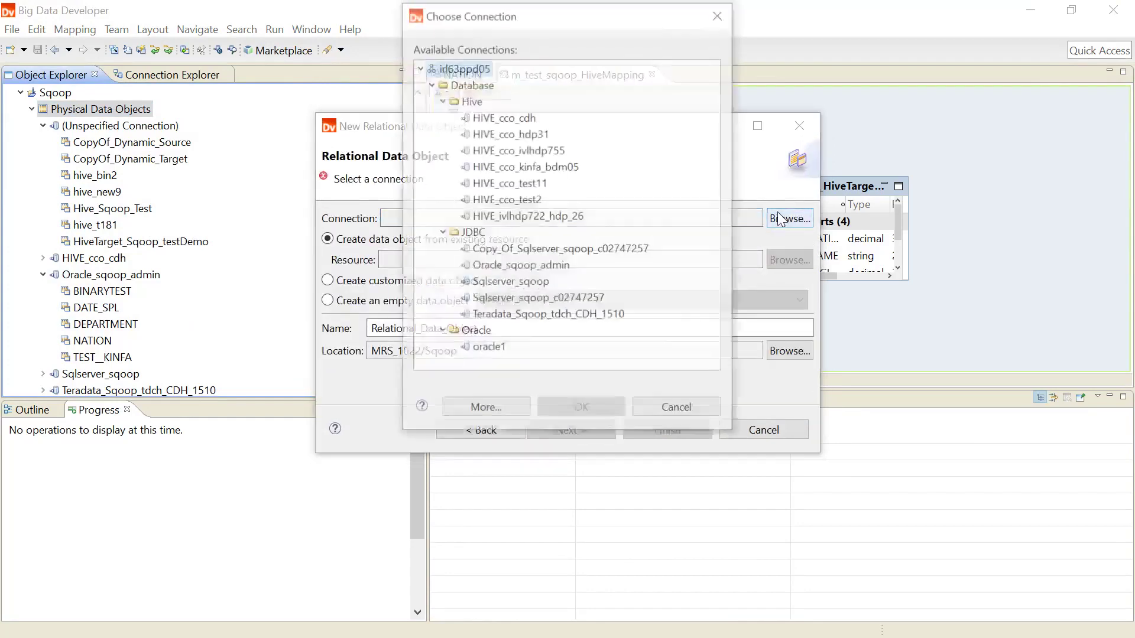
double_click(500, 267)
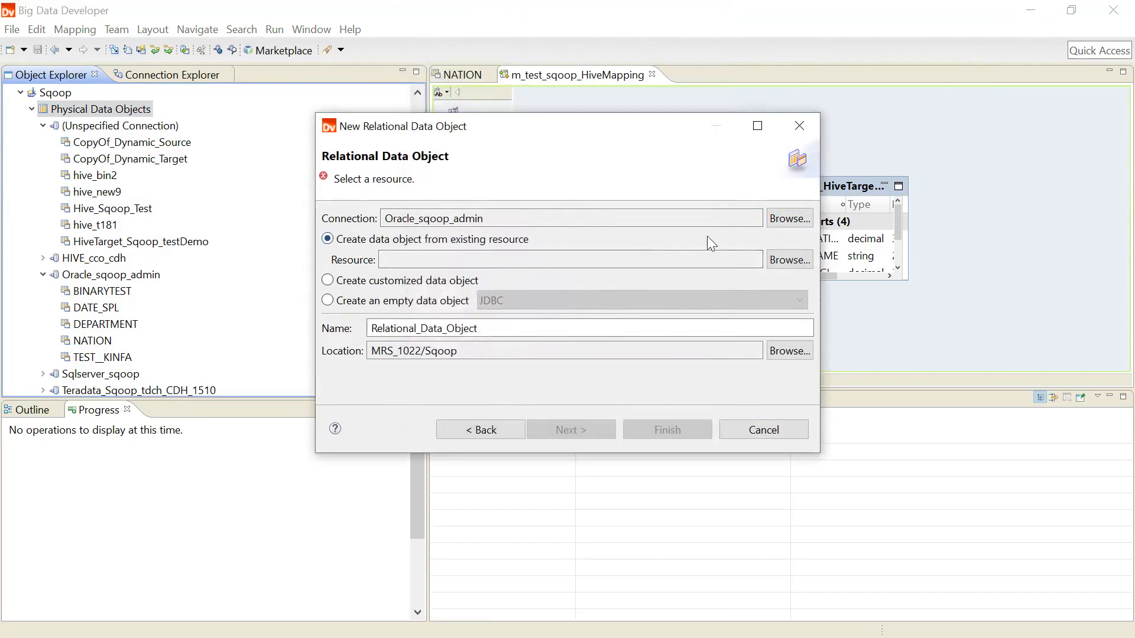
left_click(798, 126)
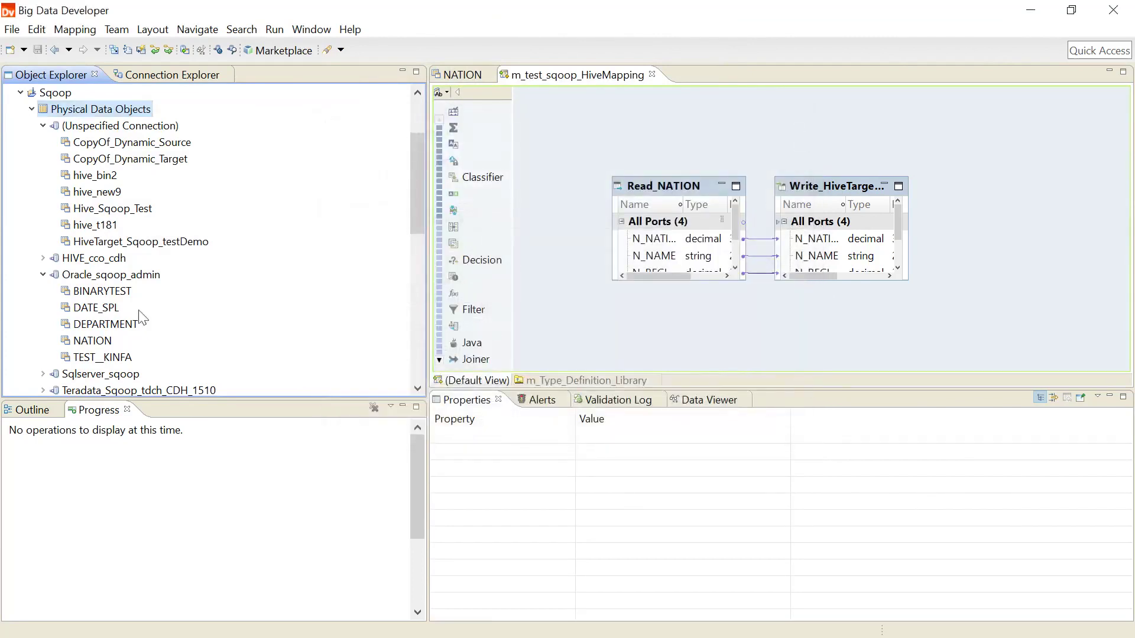
right_click(85, 113)
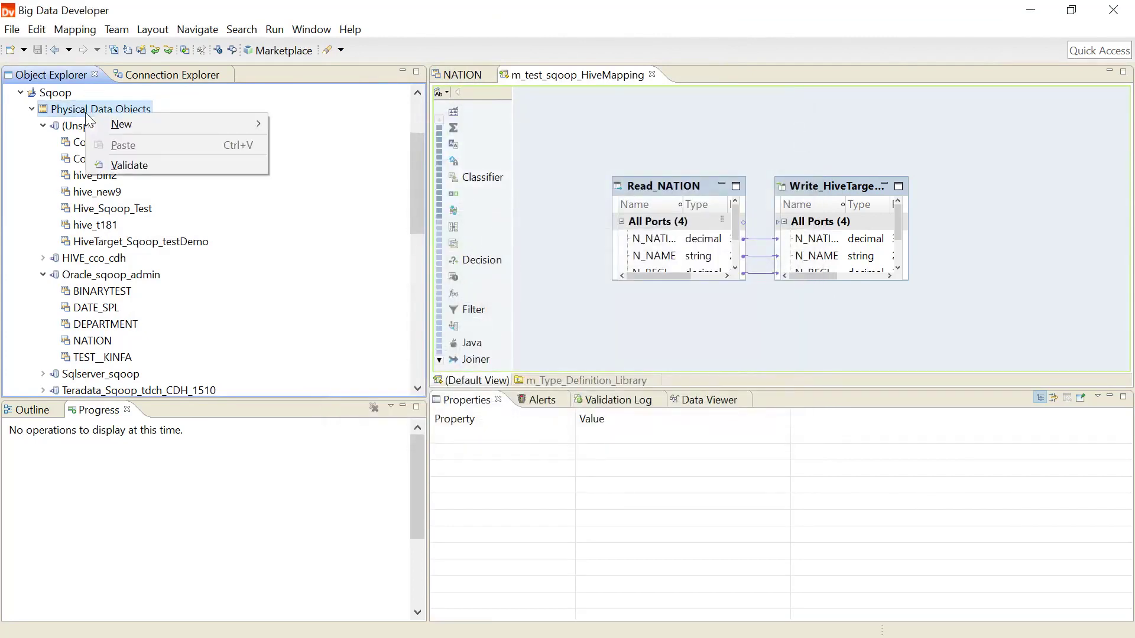
Step: Create a mapping named M_sqoop_TestMapping in the Sqoop project
mouse_move(102, 123)
left_click(56, 93)
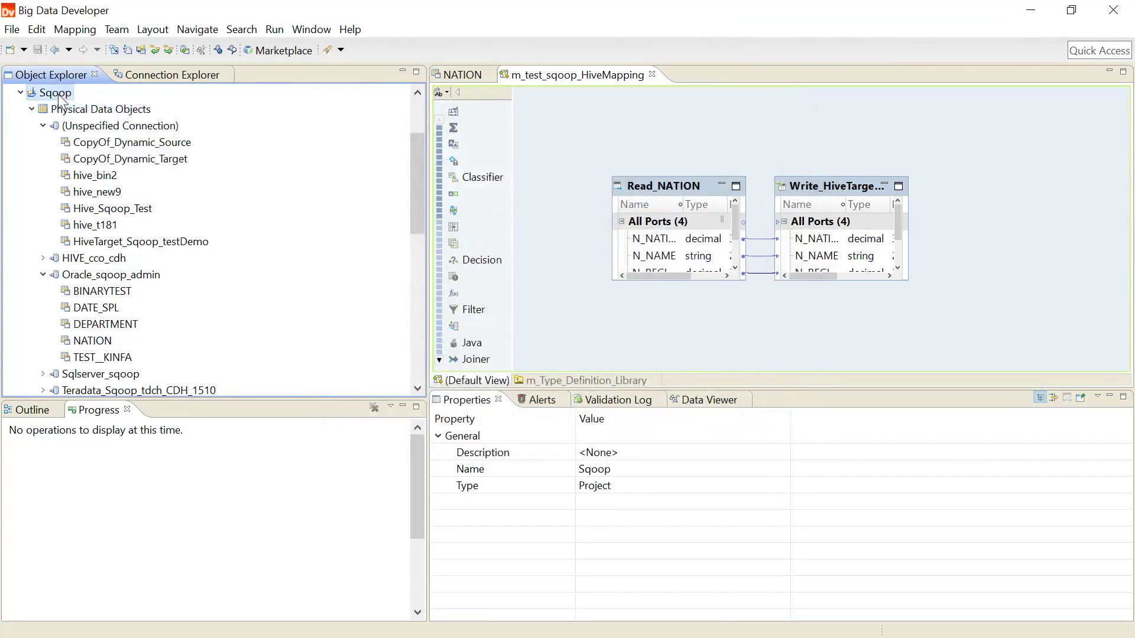
right_click(57, 93)
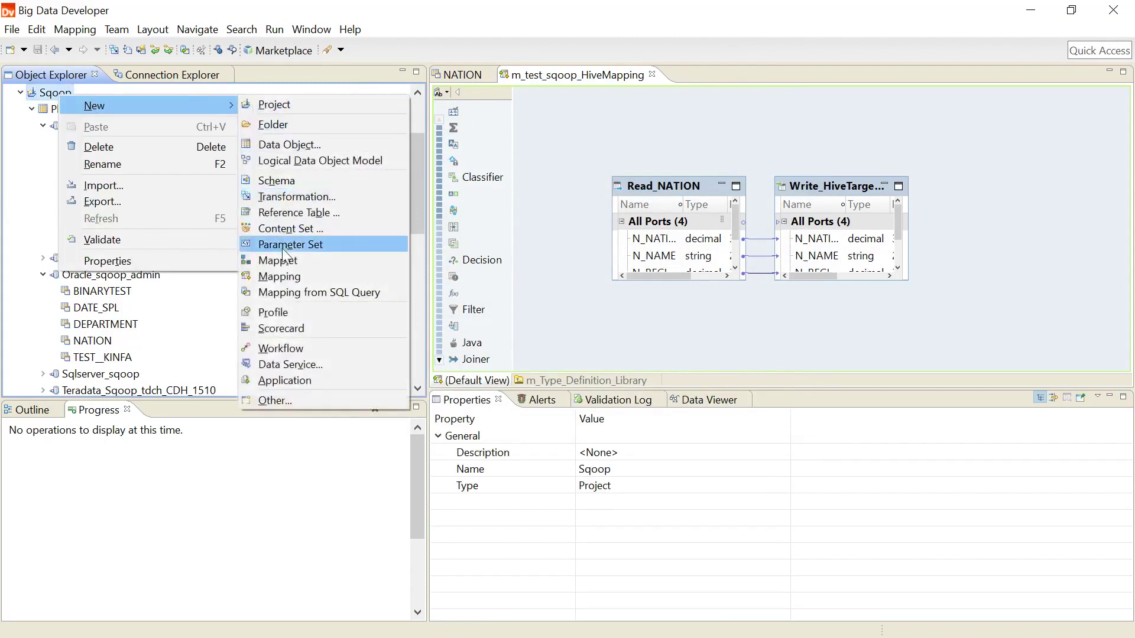
left_click(290, 274)
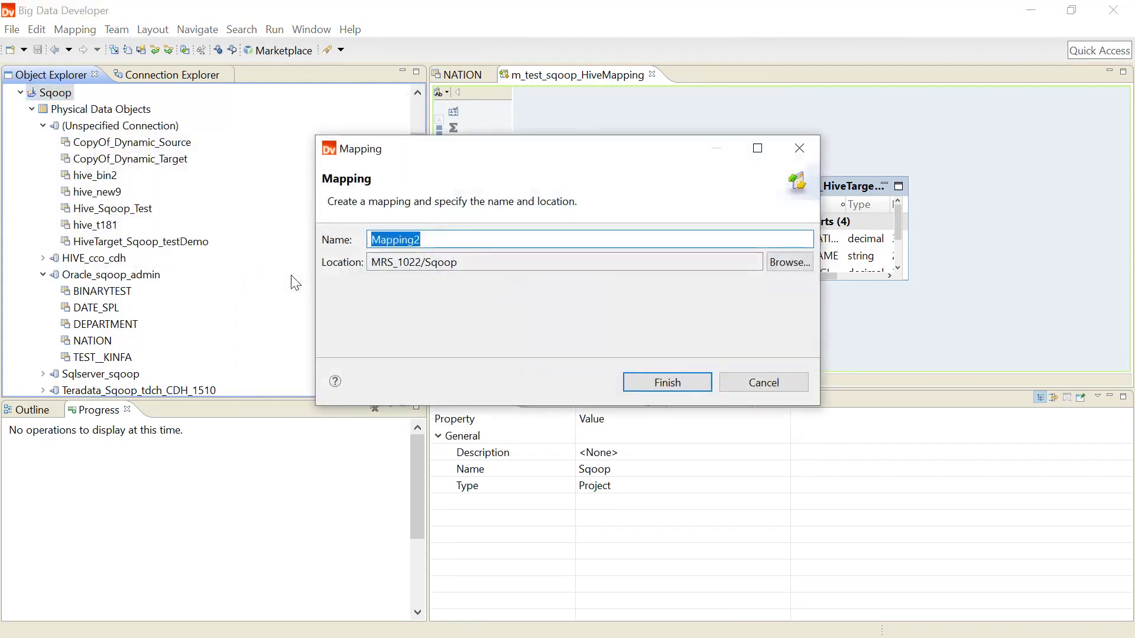
type("M_s")
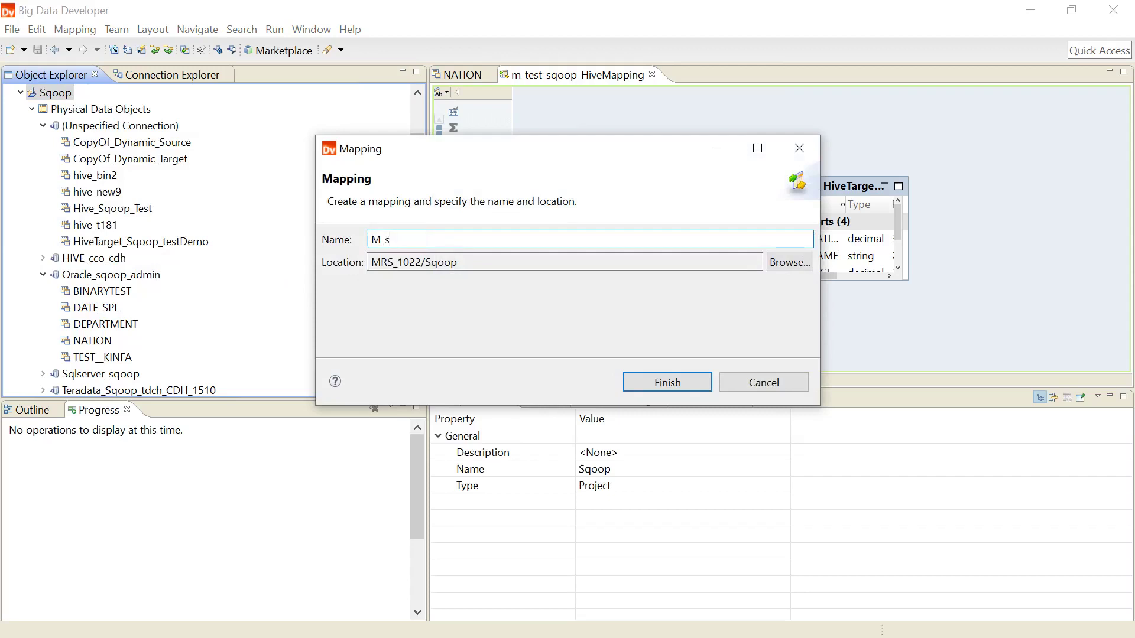
type("Qoop_TestMapping")
left_click(655, 381)
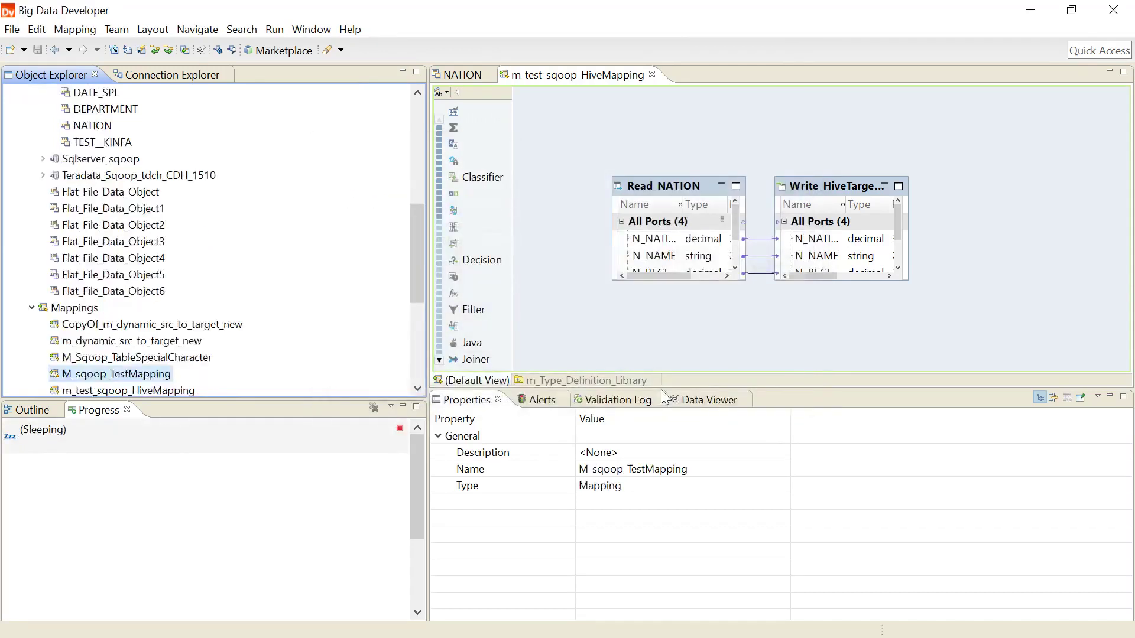
Step: Add the NATION object of Oracle_sqoop_admin to the mapping as an independent data object with Read access
scroll(211, 157, "up", 1)
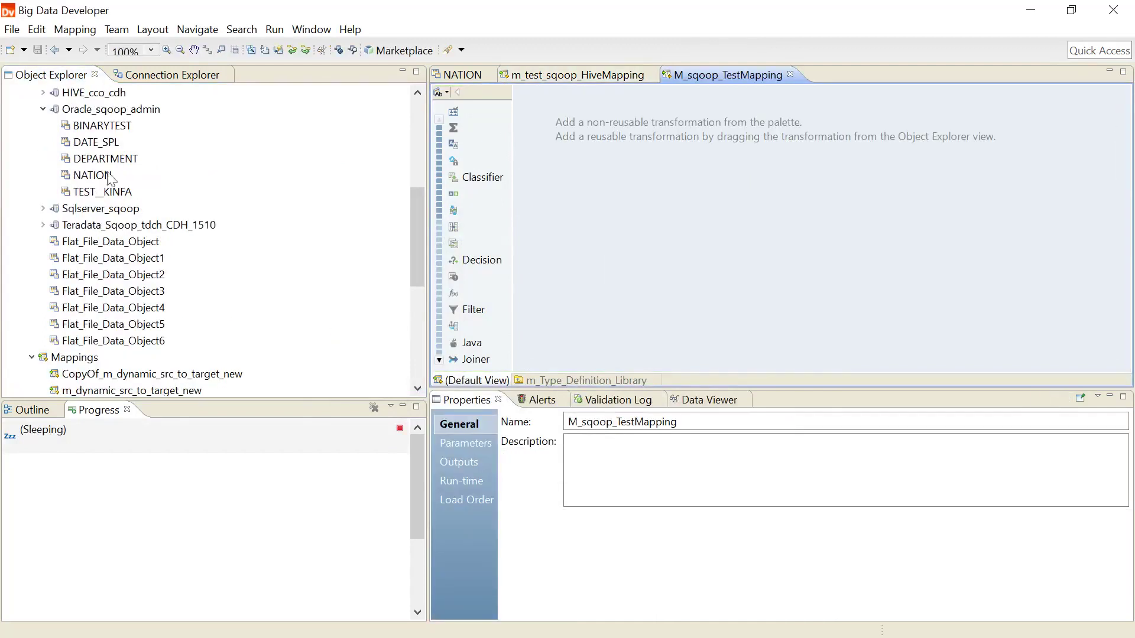
left_click_drag(83, 179, 582, 156)
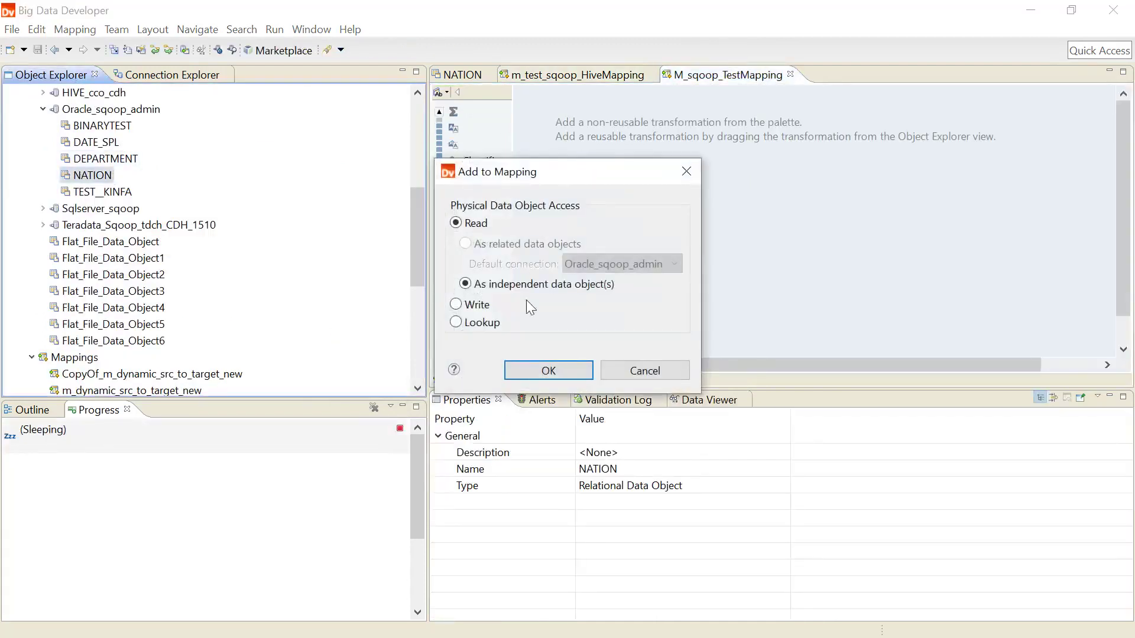
left_click(549, 371)
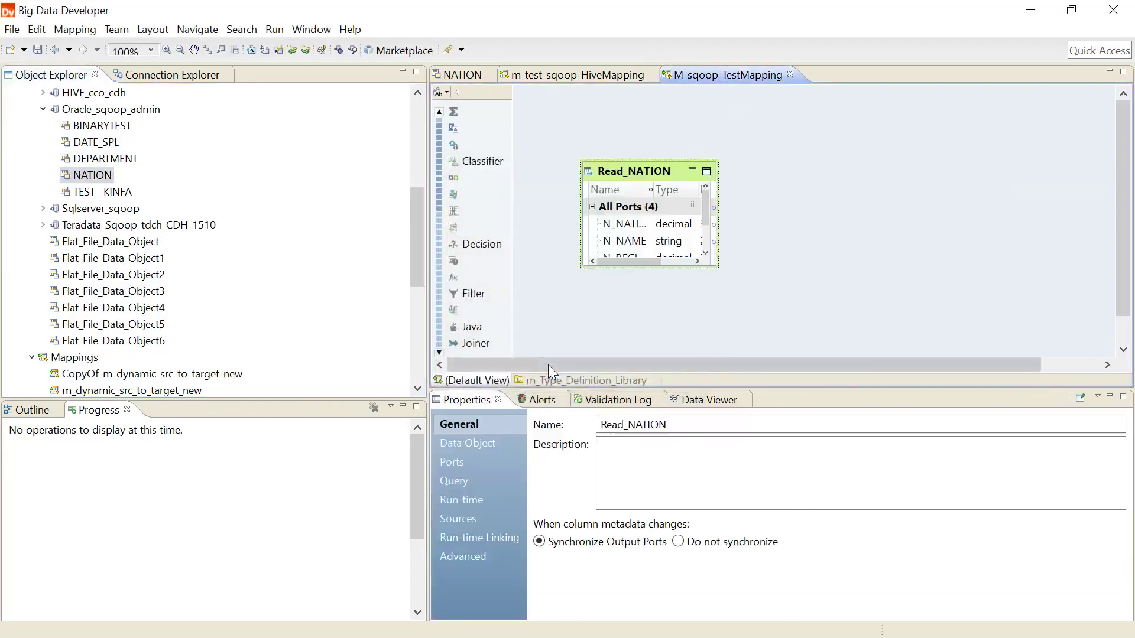
Step: Create a relational target from Read_NATION with ports linked by name, connection type Hive and the name HiveTestTargetSqoopDemo
right_click(643, 180)
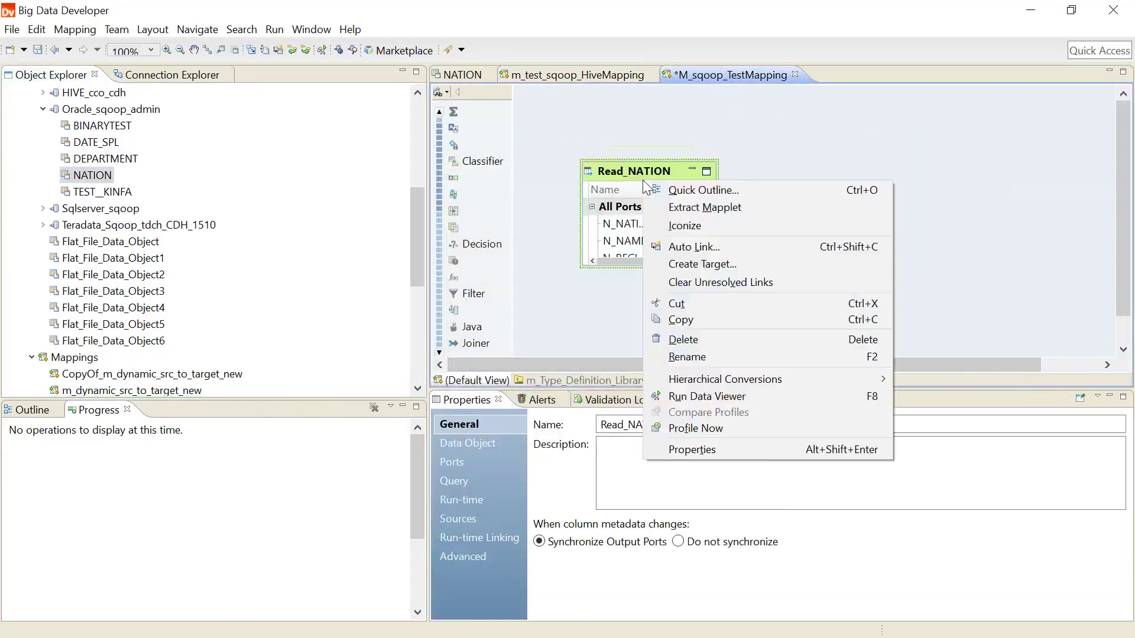
left_click(691, 266)
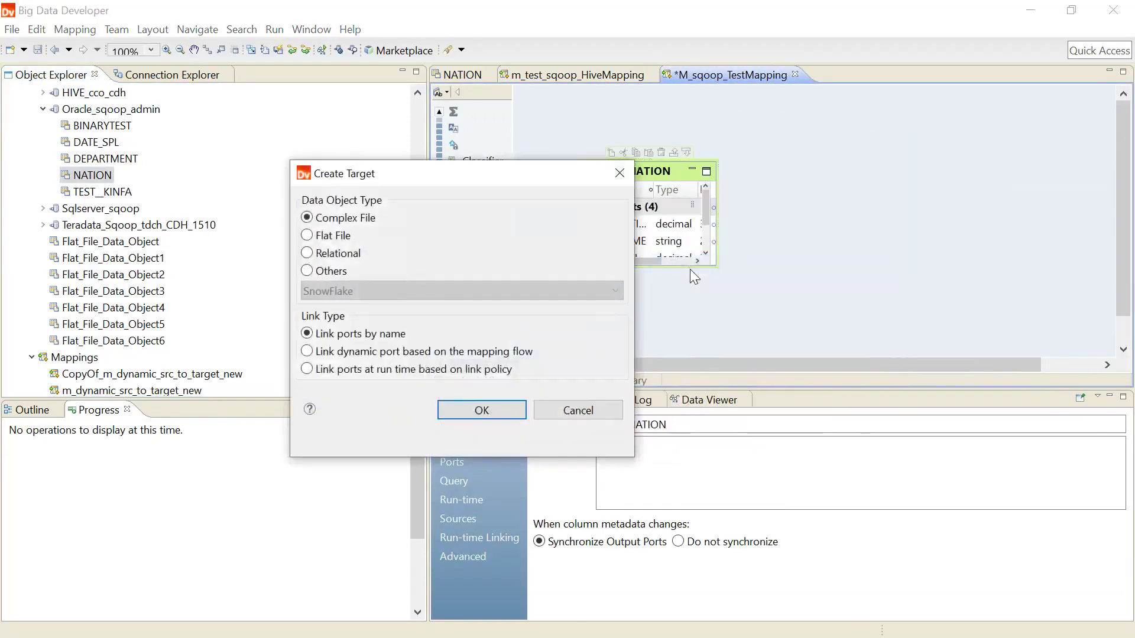
left_click(309, 255)
left_click(482, 409)
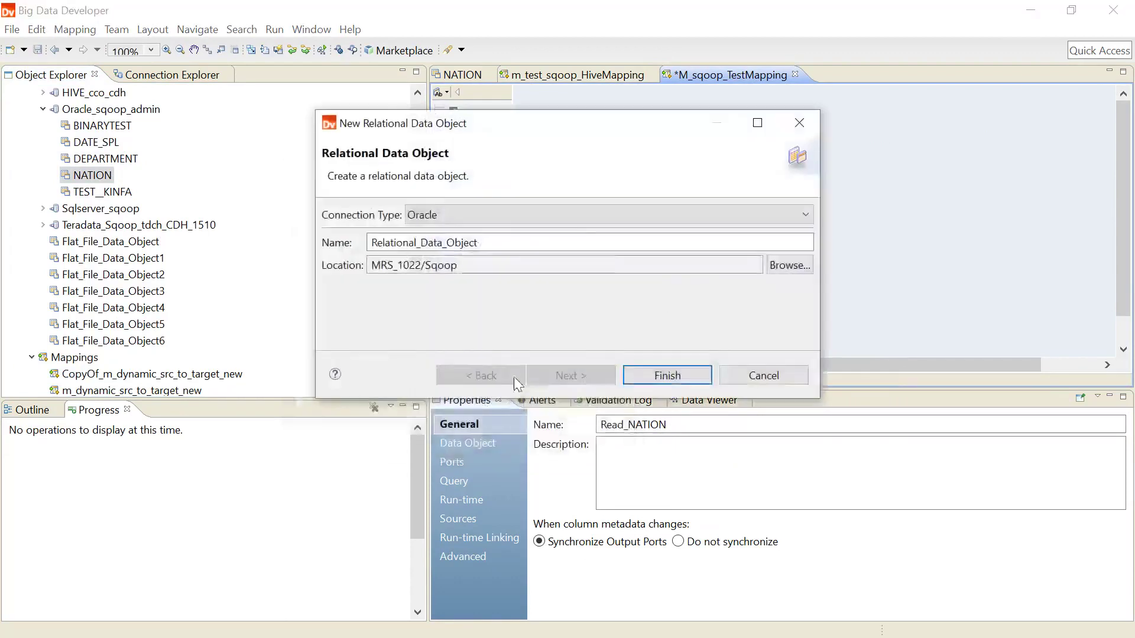
left_click(583, 217)
left_click(535, 278)
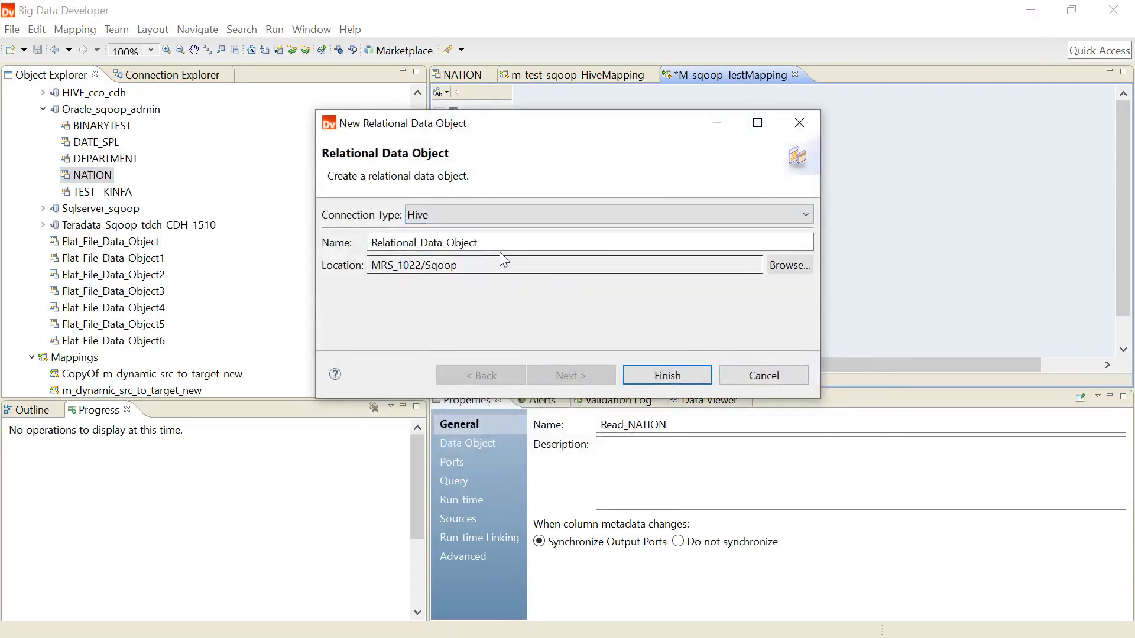
key("Tab")
key("BackSpace")
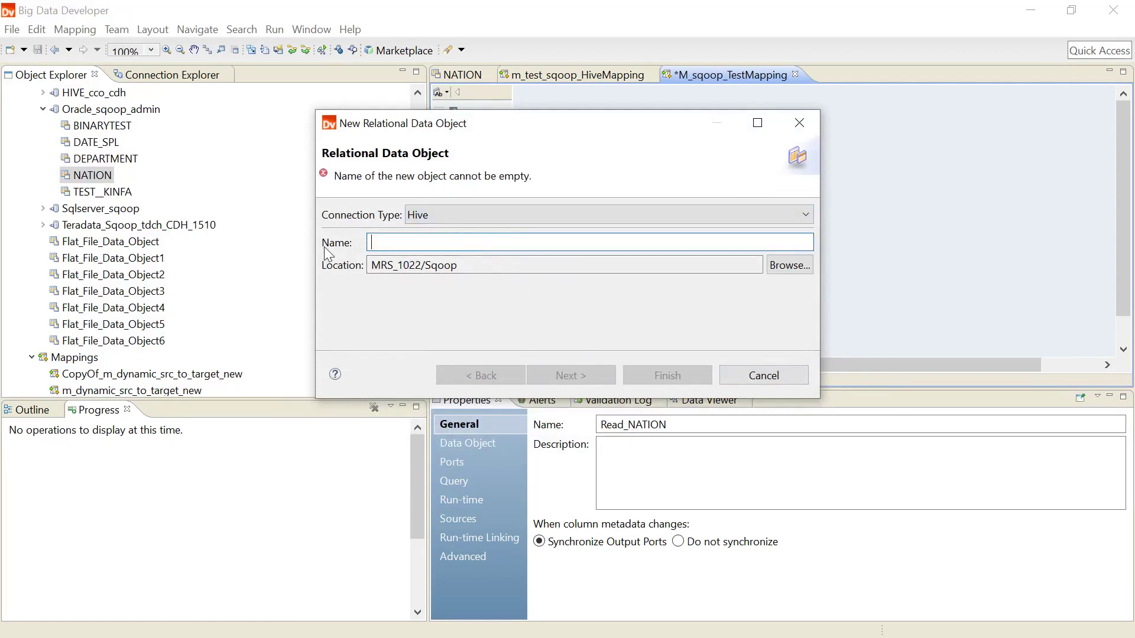
type("Hibe")
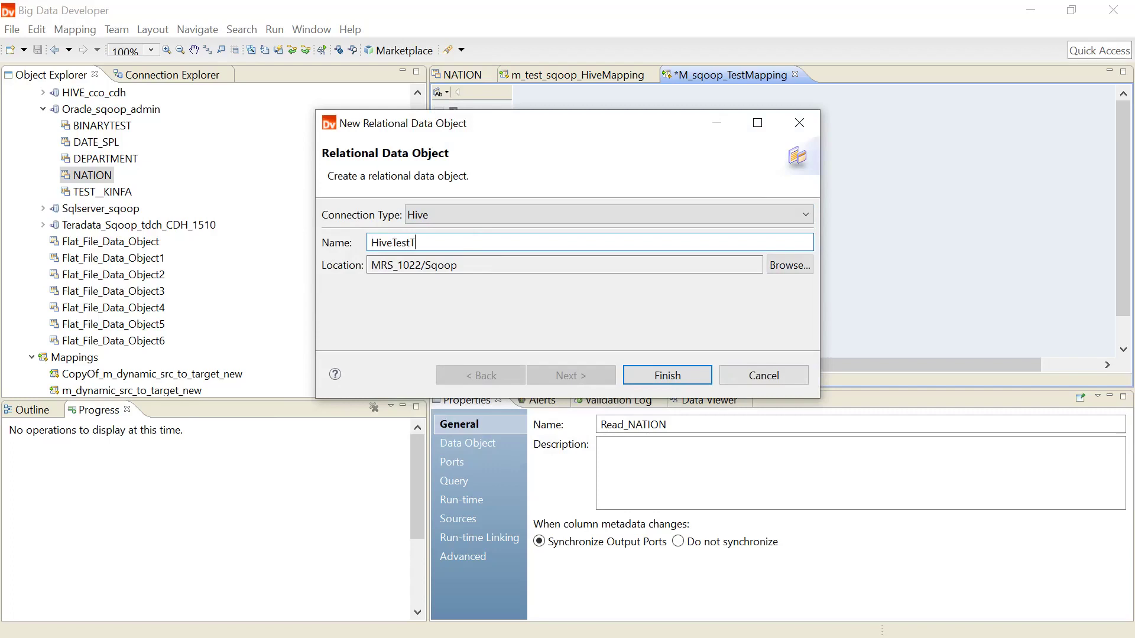
type("getSqoopDemp")
left_click(664, 375)
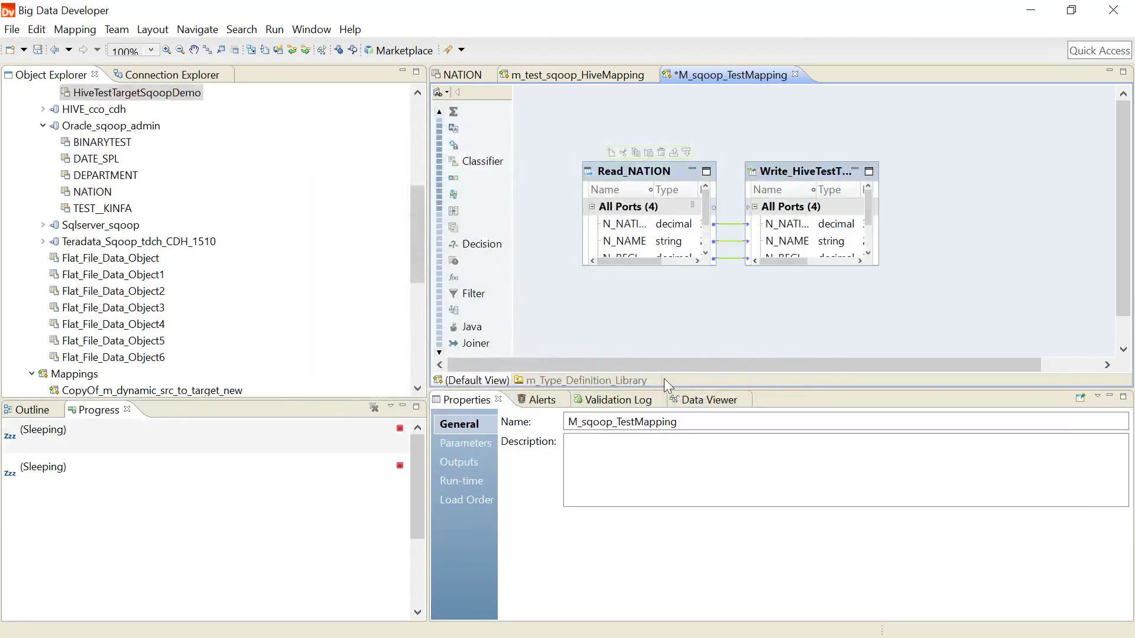
Step: Enable Spark and disable Native as validation environments in the mapping's run-time properties
left_click(478, 480)
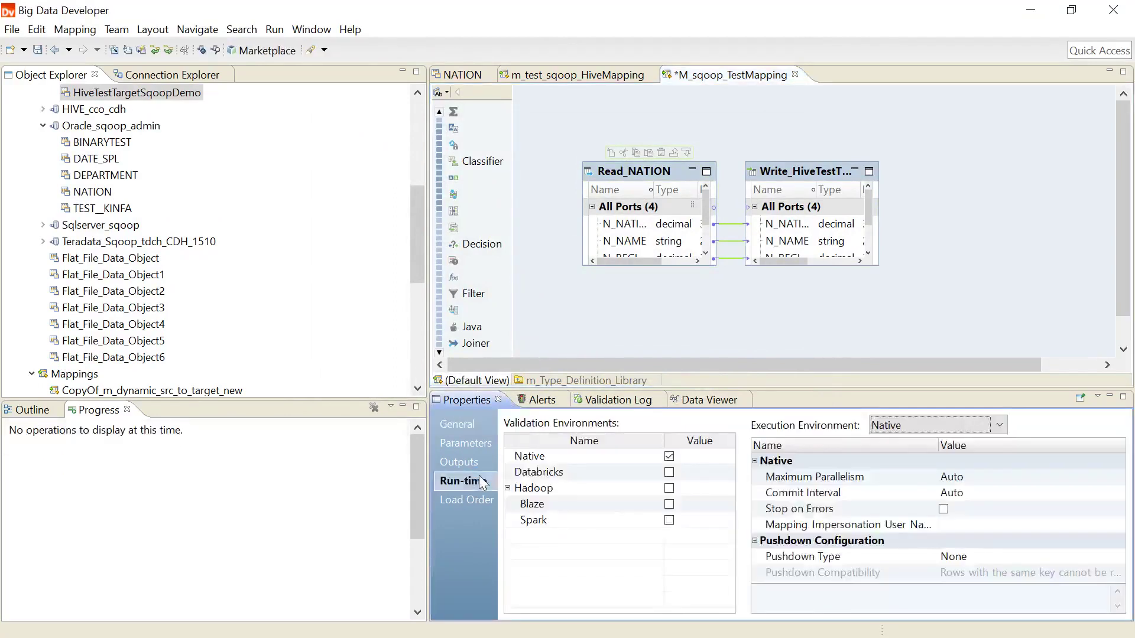
left_click(669, 520)
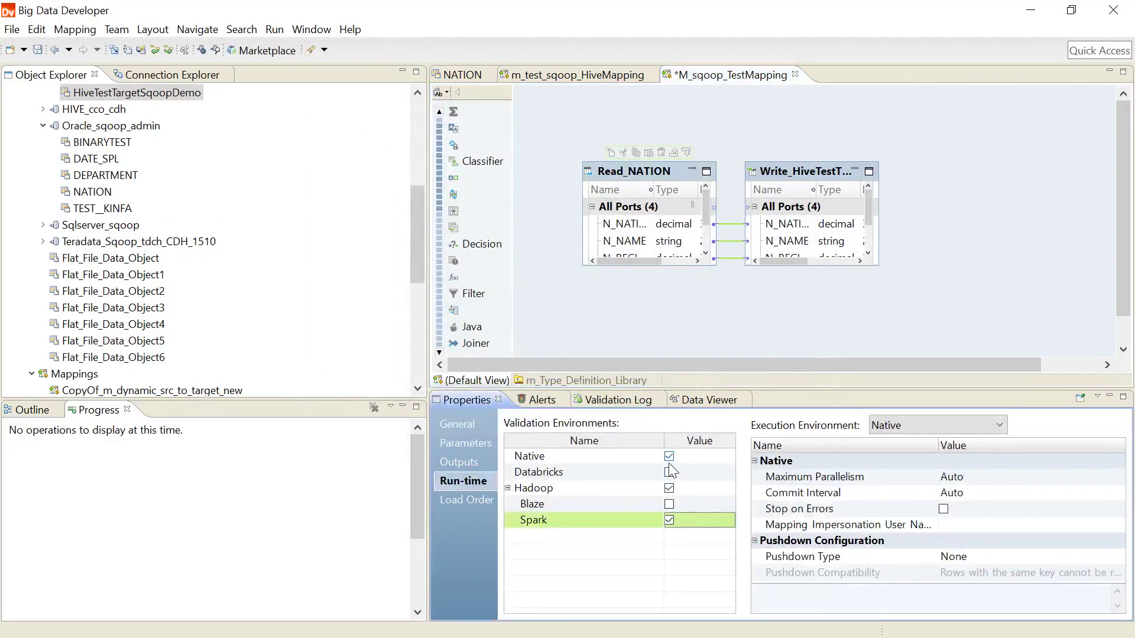
left_click(670, 458)
Step: Set the mapping's Hadoop execution connection to HADOOP_cco_ivlhdp755
left_click(952, 478)
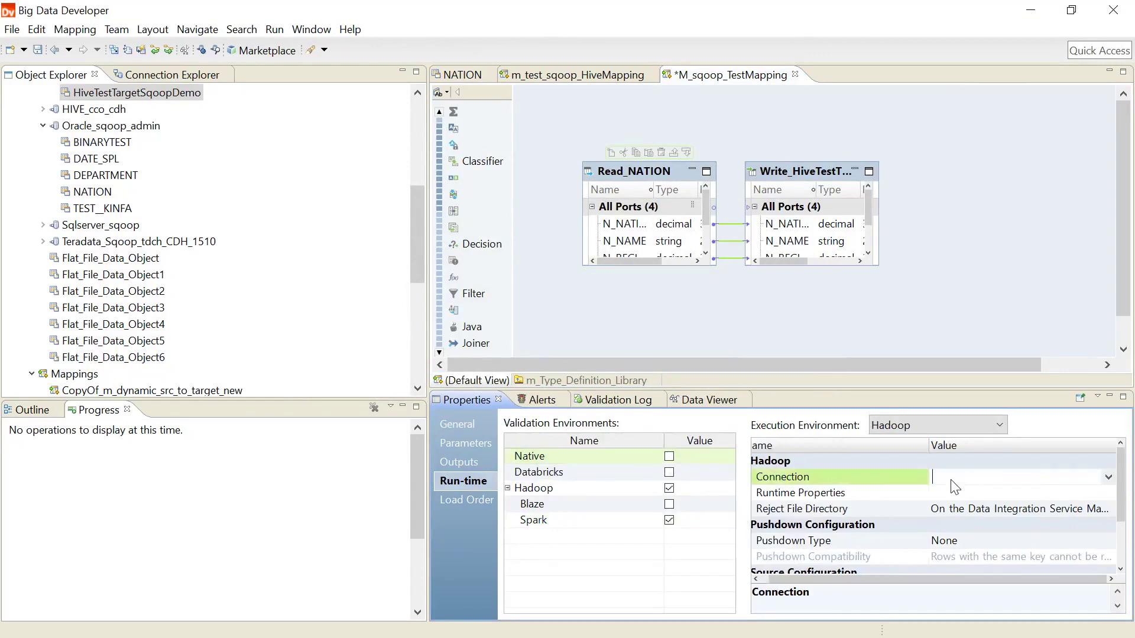
left_click(1108, 477)
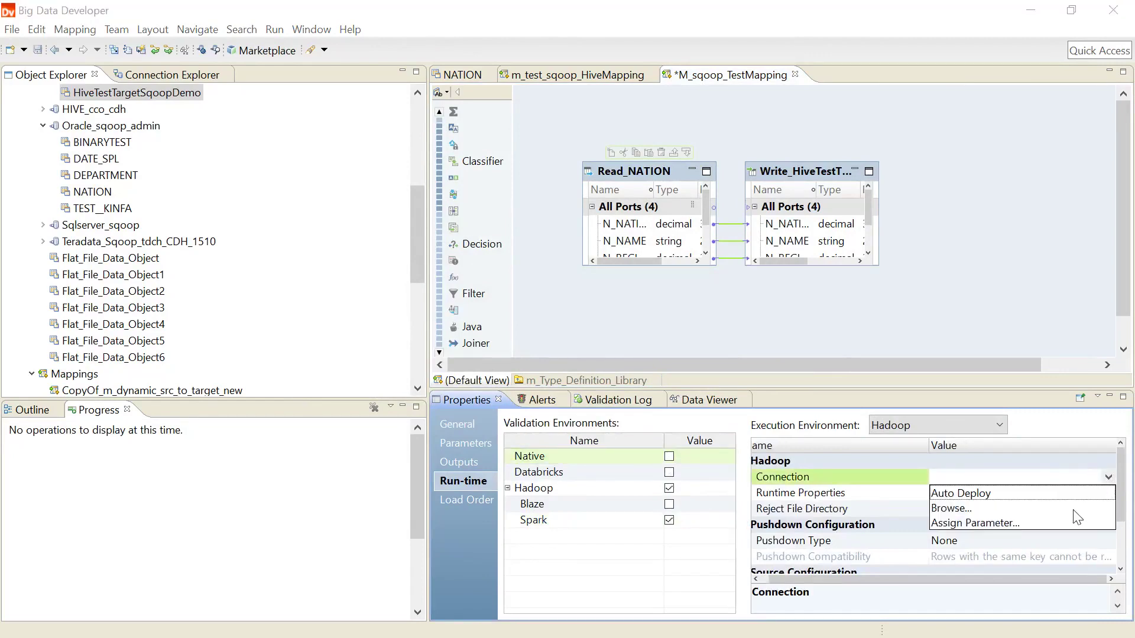
left_click(1076, 510)
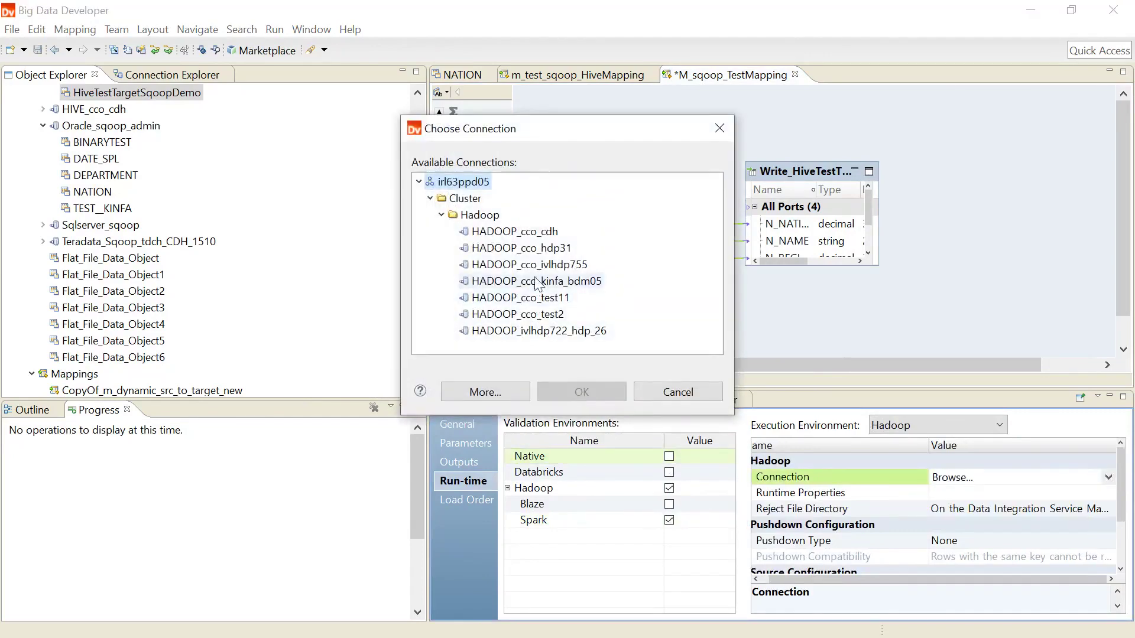
left_click(533, 267)
double_click(533, 268)
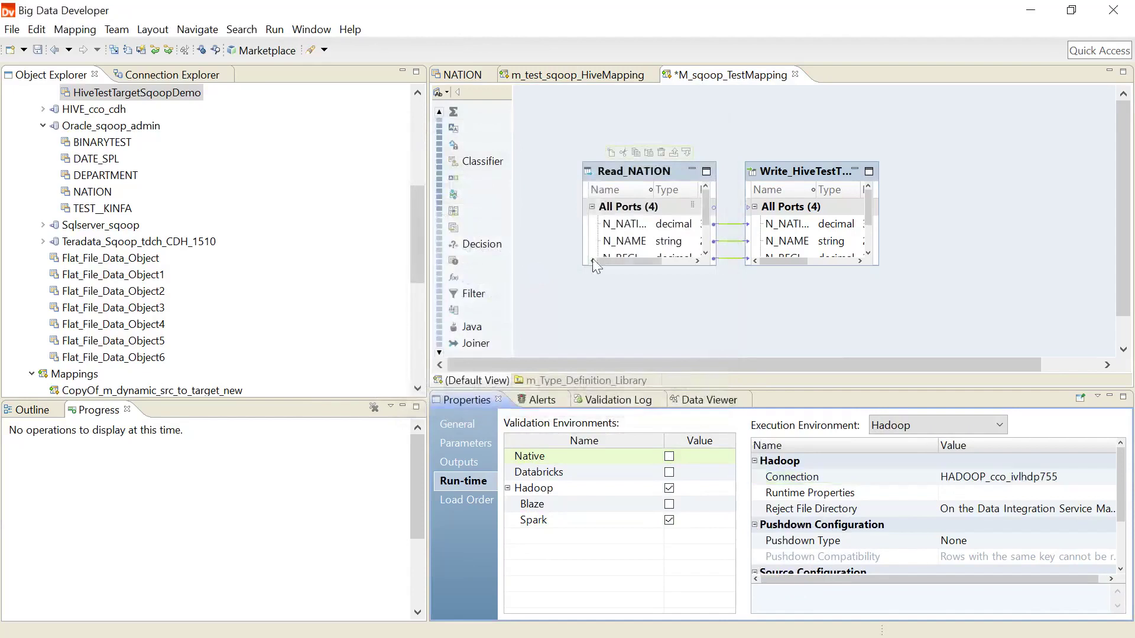
Step: Set the run-time connection of Write_HiveTestTargetSqoopDemo to HIVE_cco_ivlhdp755
left_click(758, 198)
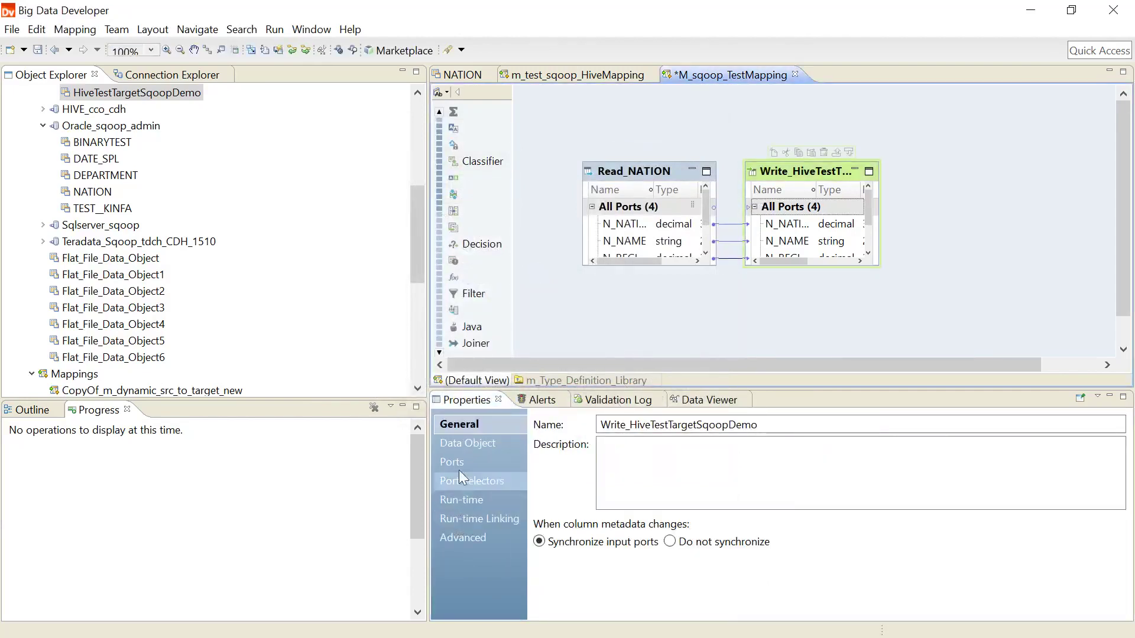
left_click(456, 501)
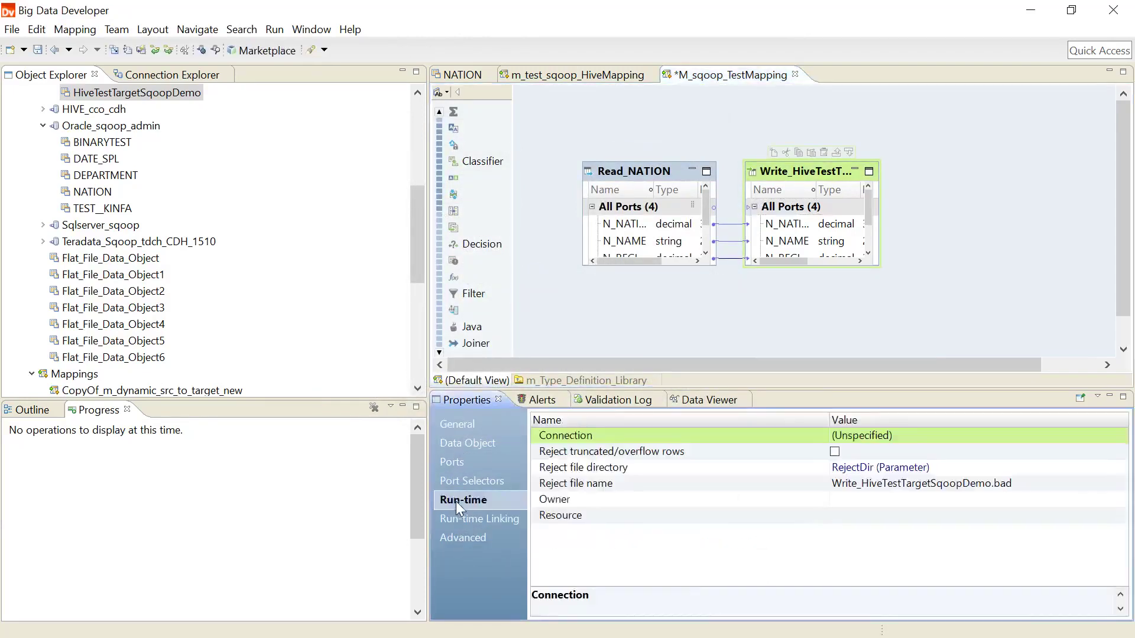
left_click(912, 438)
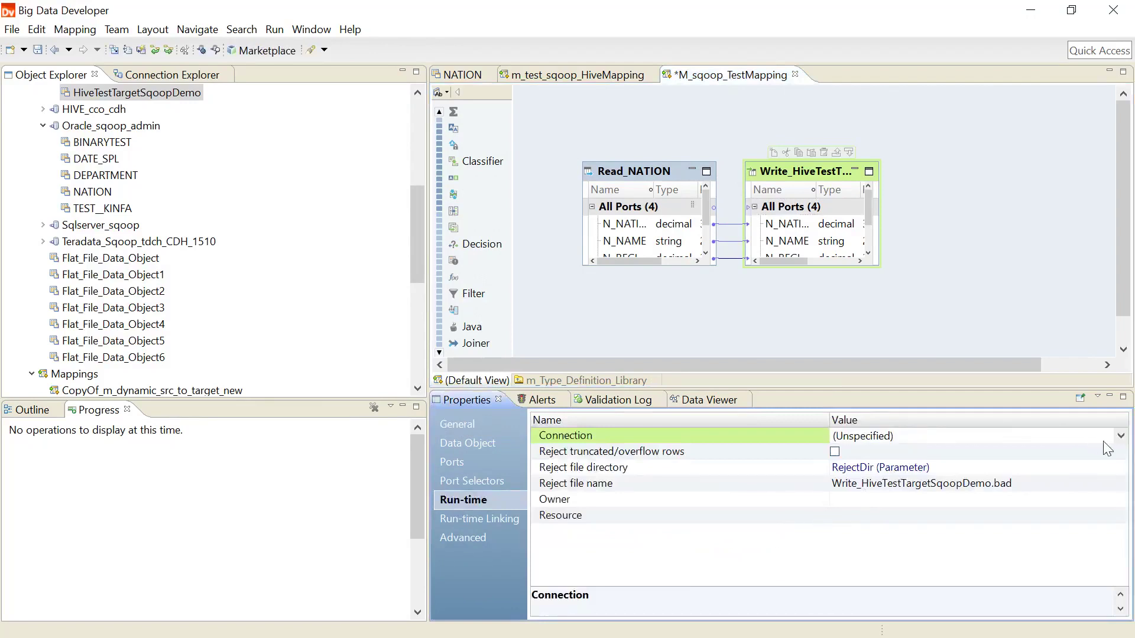
left_click(1120, 436)
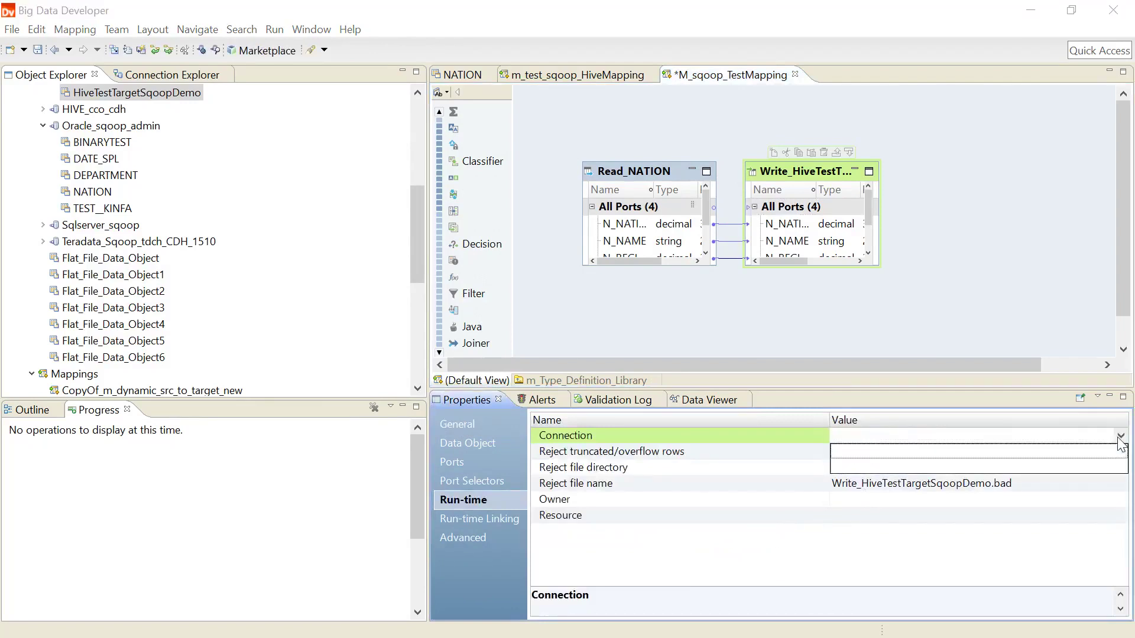
left_click(1084, 451)
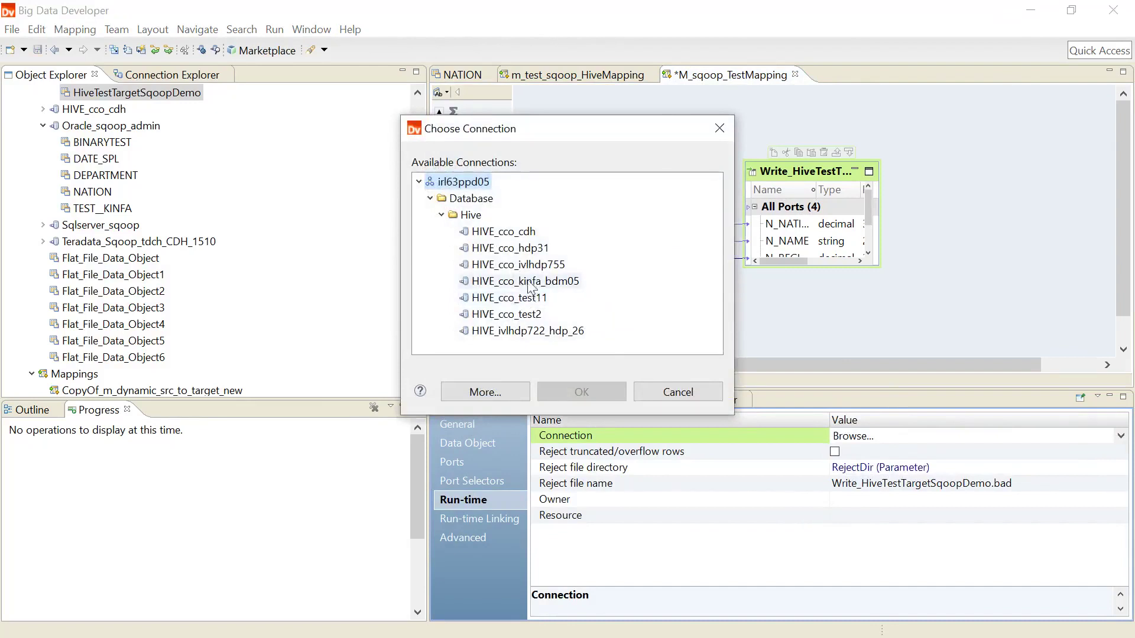
double_click(522, 268)
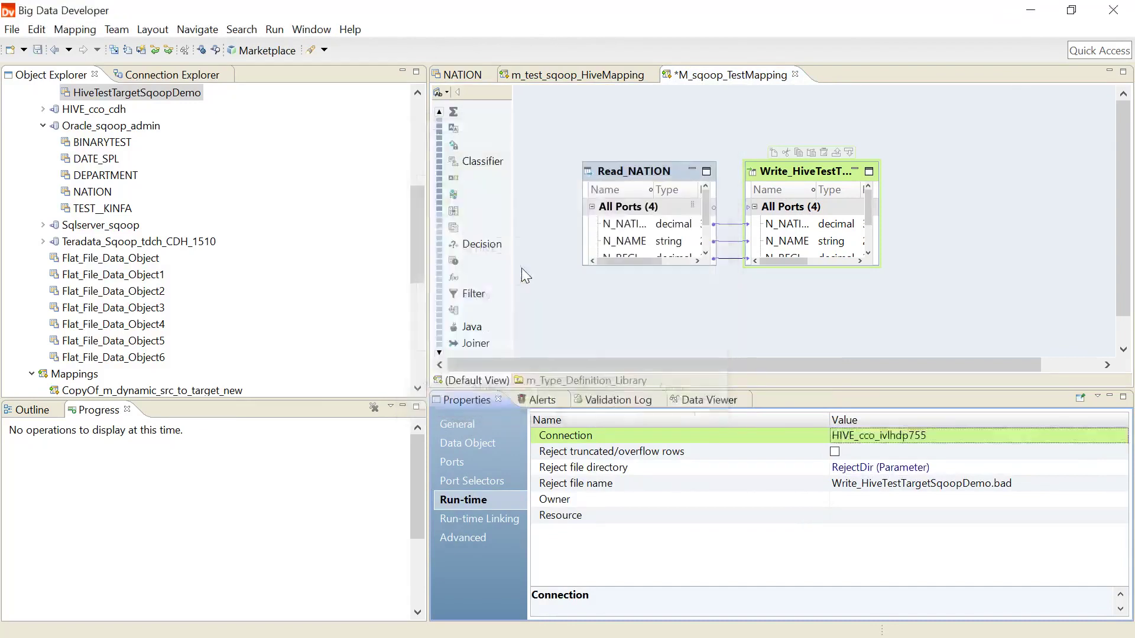
Step: Set the Hive target's run-time owner to default and its resource to testSqoopDemoMapping
left_click(889, 501)
type("Default")
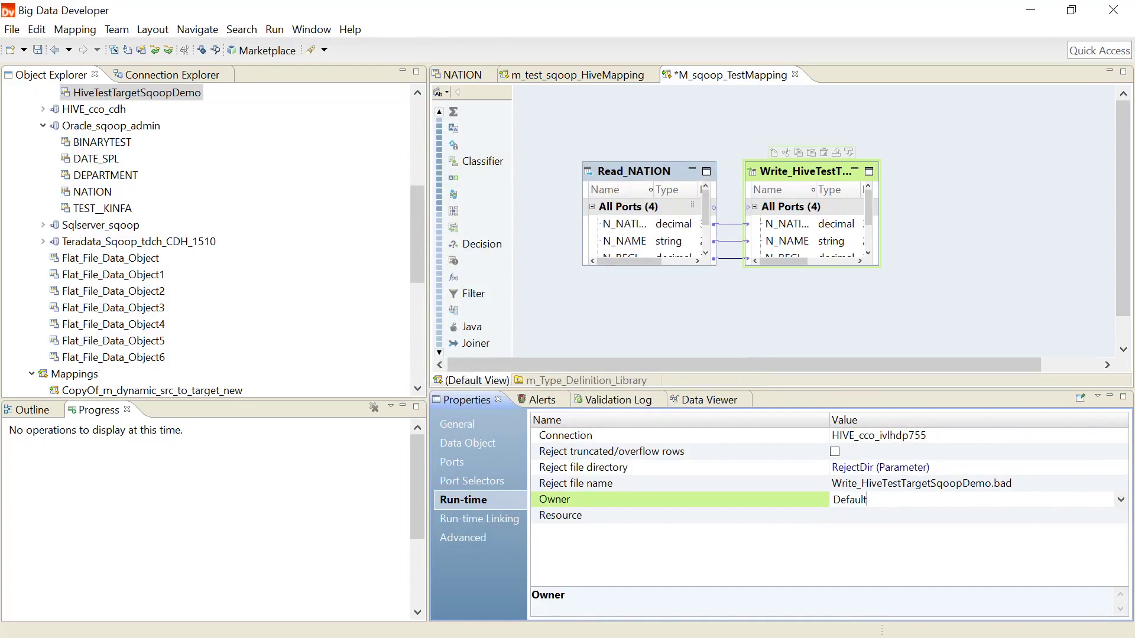
key("BackSpace")
key("BackSpace")
key("BackSpace")
key("BackSpace")
key("BackSpace")
key("BackSpace")
type("defa")
left_click(956, 523)
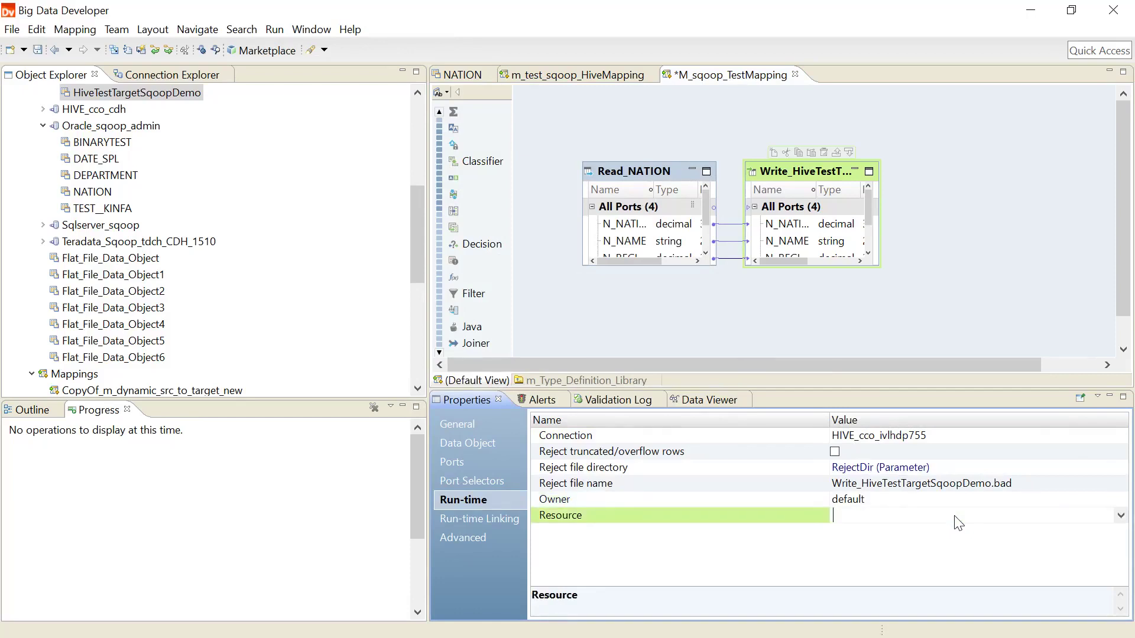
type("t")
type("estSqoopDemoMapping")
Step: Validate the M_sqoop_TestMapping mapping and dismiss the validation message
right_click(834, 314)
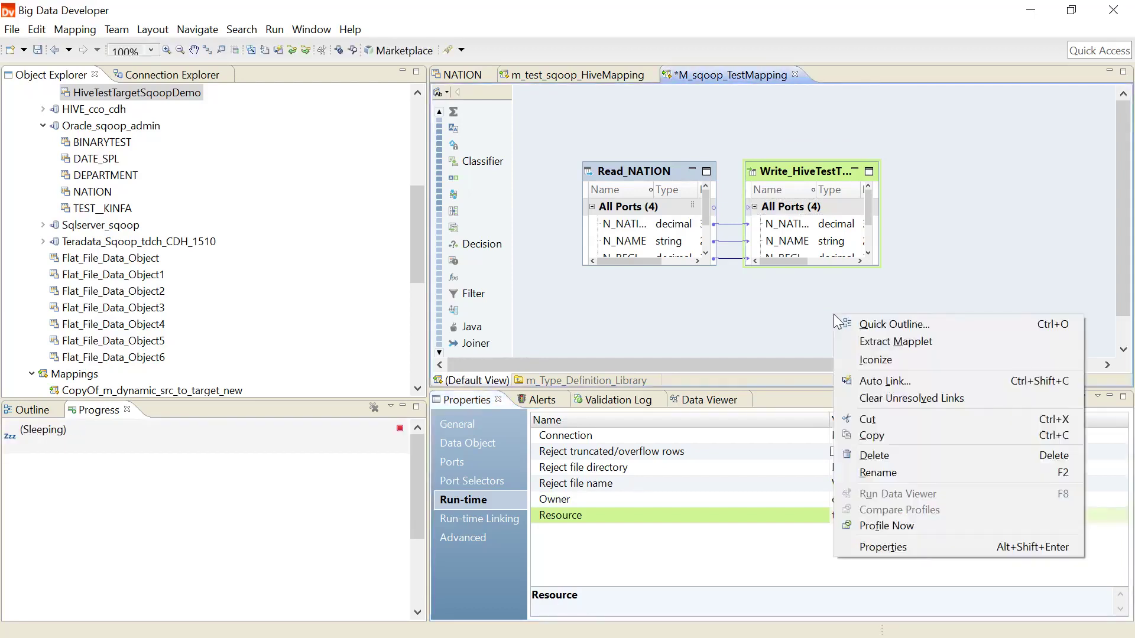
right_click(678, 318)
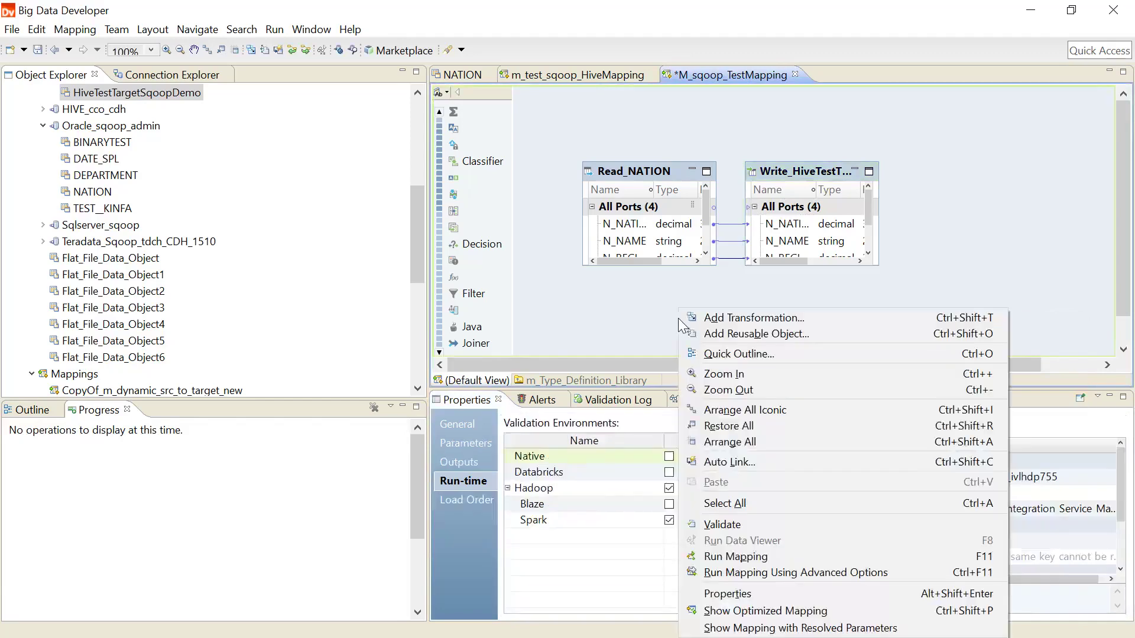
left_click(752, 518)
left_click(792, 334)
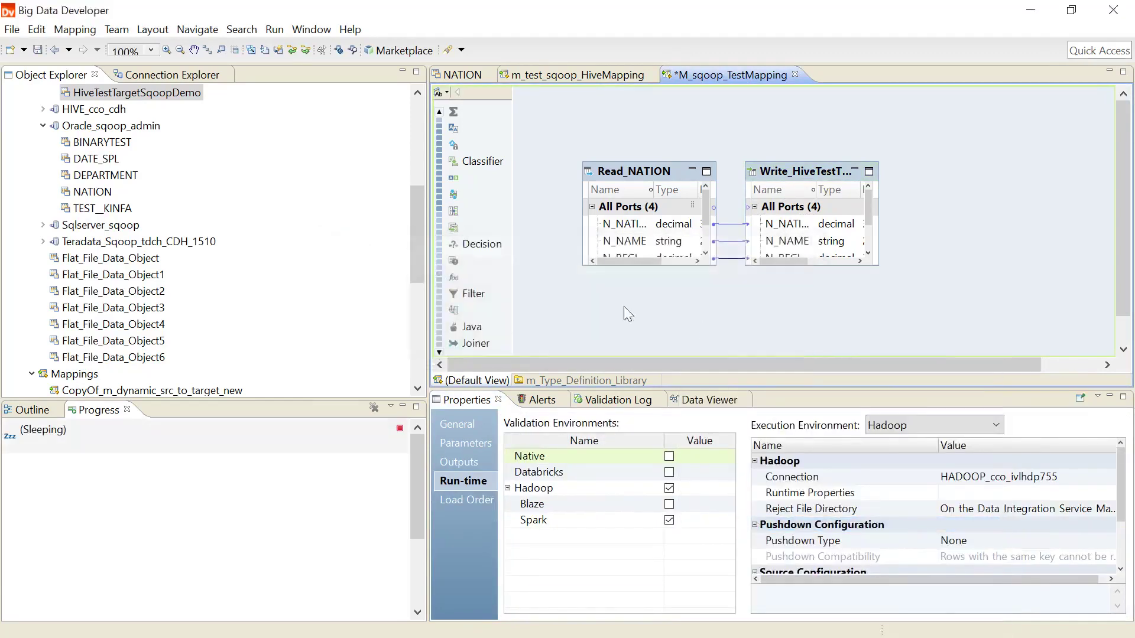
Step: Run the mapping using advanced options with the custom mapping configuration, and send the run to the background
right_click(611, 304)
left_click(647, 569)
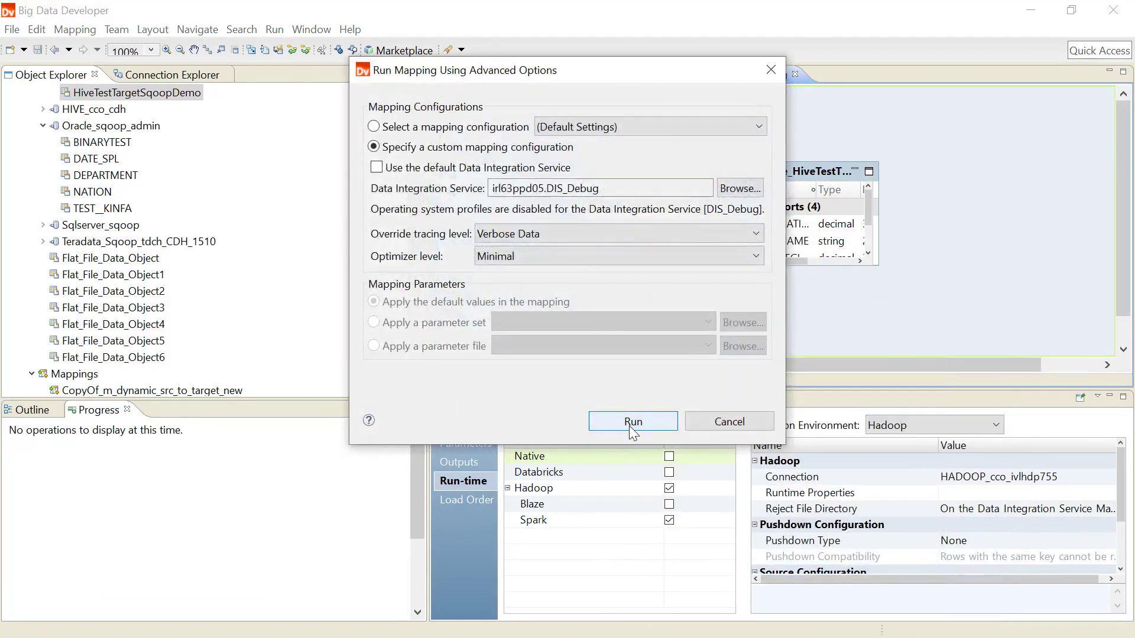
left_click(630, 422)
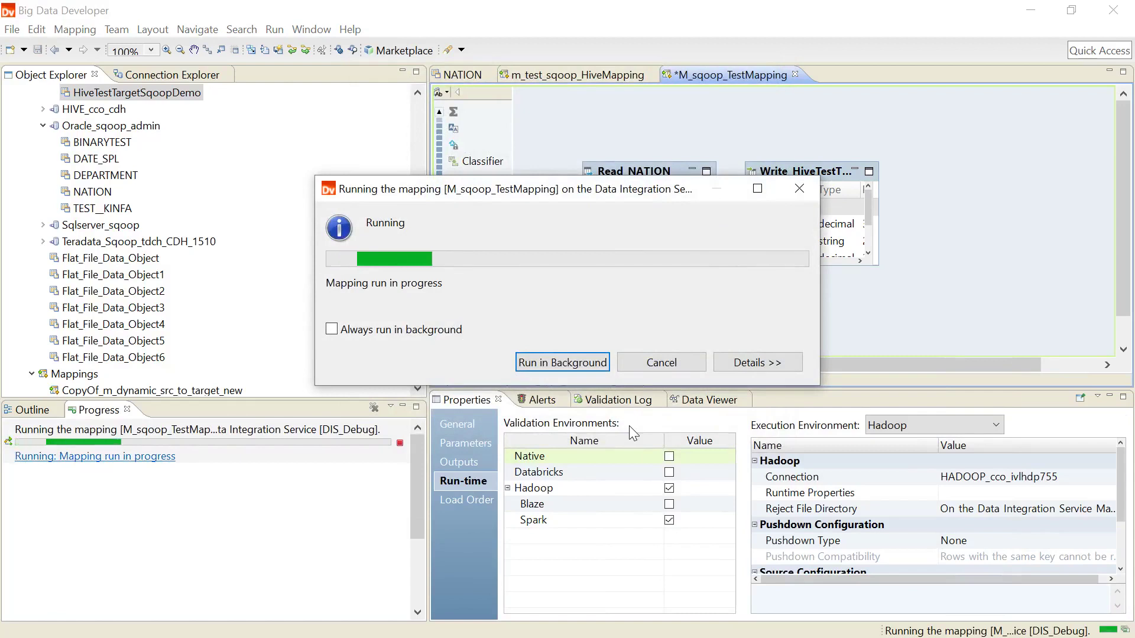
left_click(594, 364)
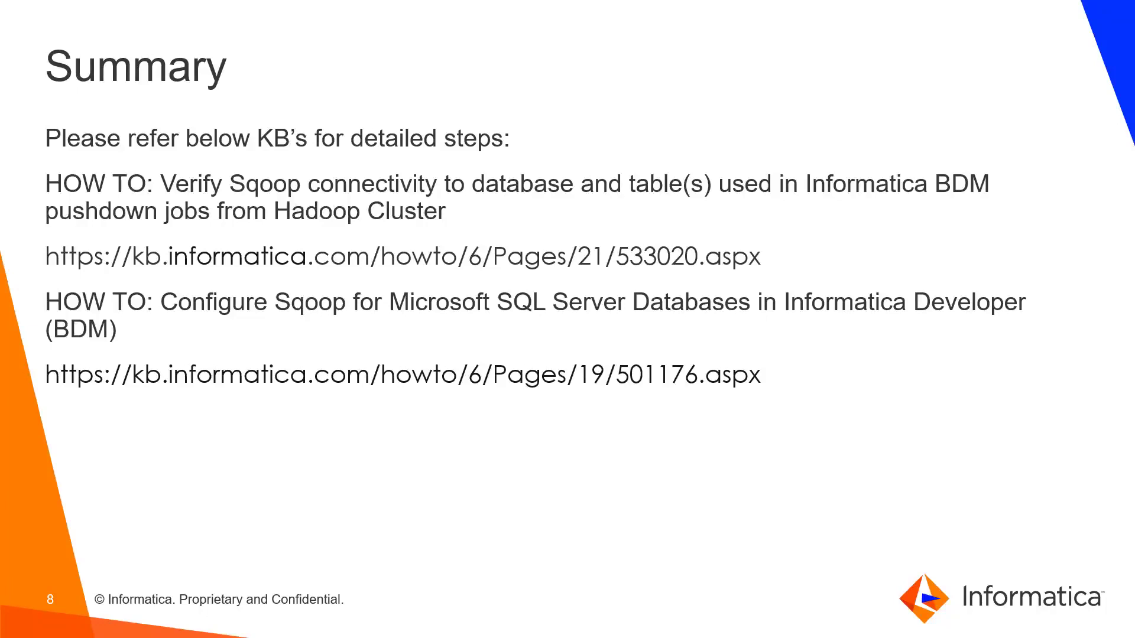
key("Right")
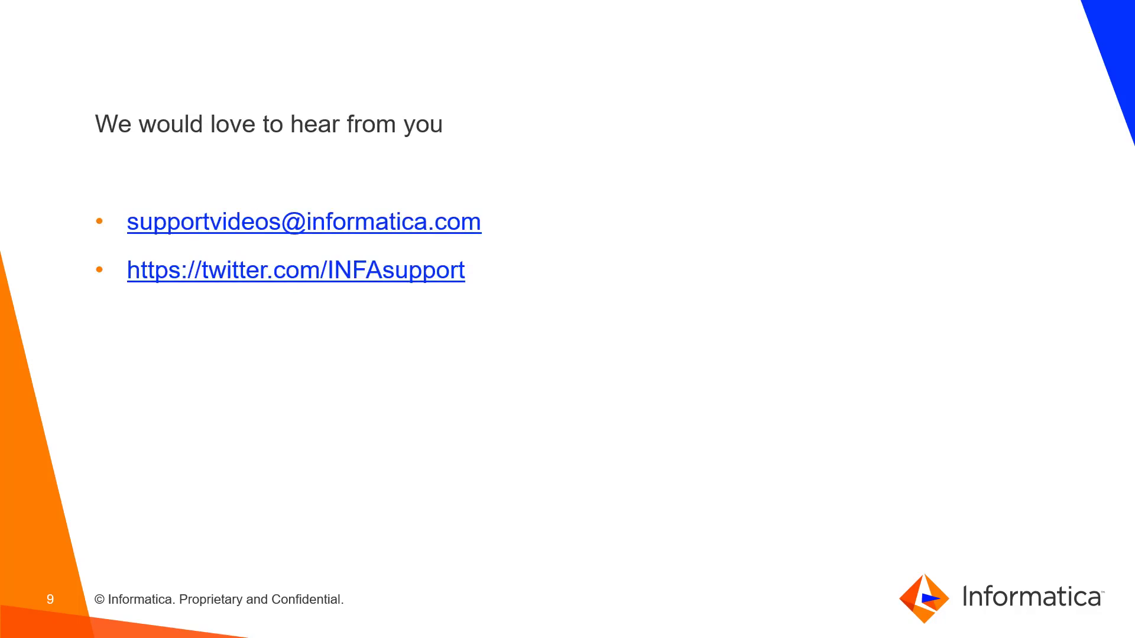
key("Right")
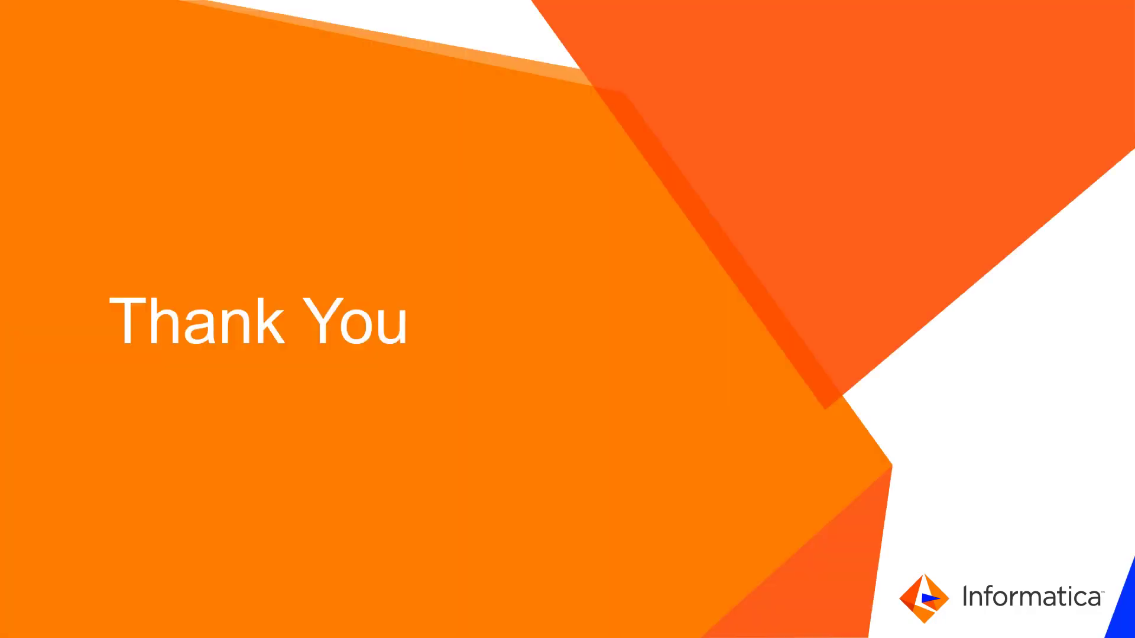